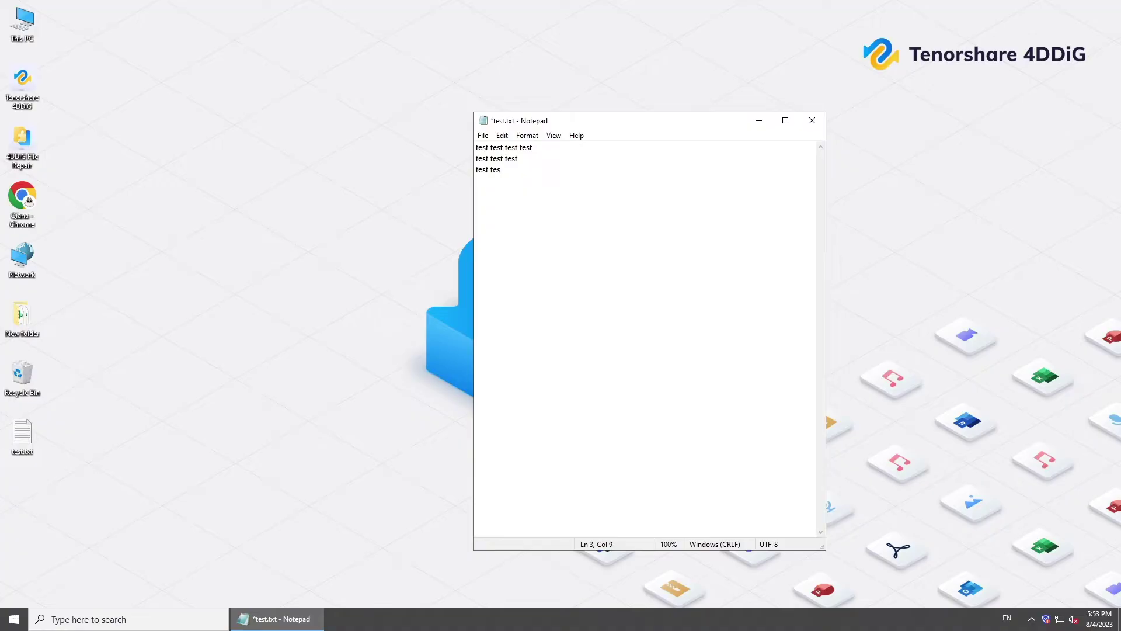
Delete the unfinished third line, close test.txt without saving, and reopen it from the desktop
drag(511, 174, 460, 170)
key(Delete)
click(812, 120)
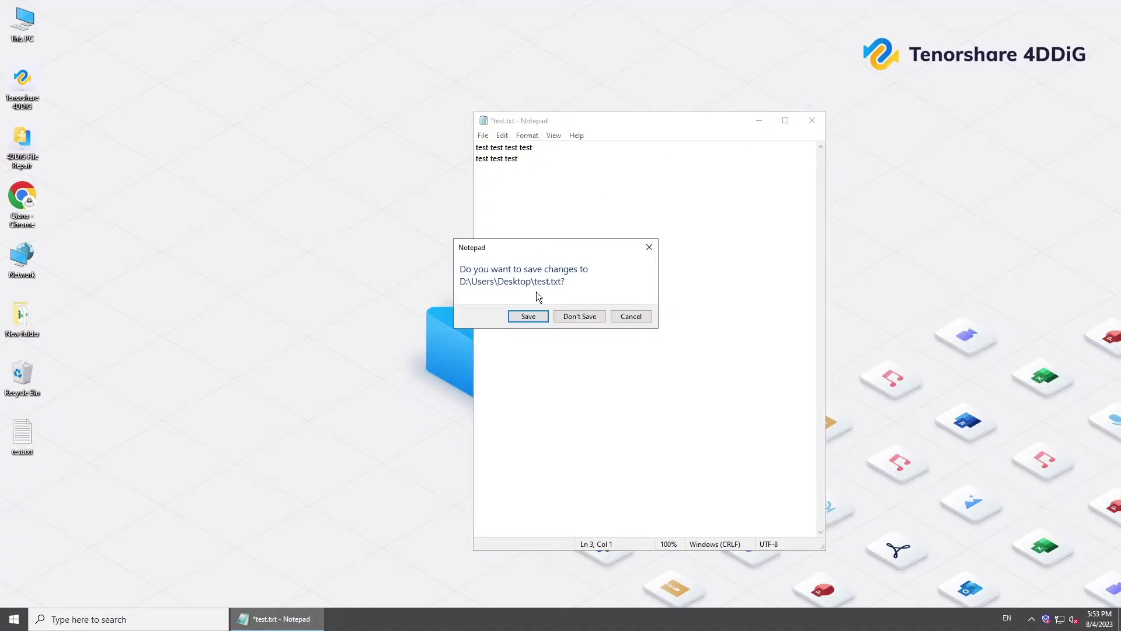
click(594, 319)
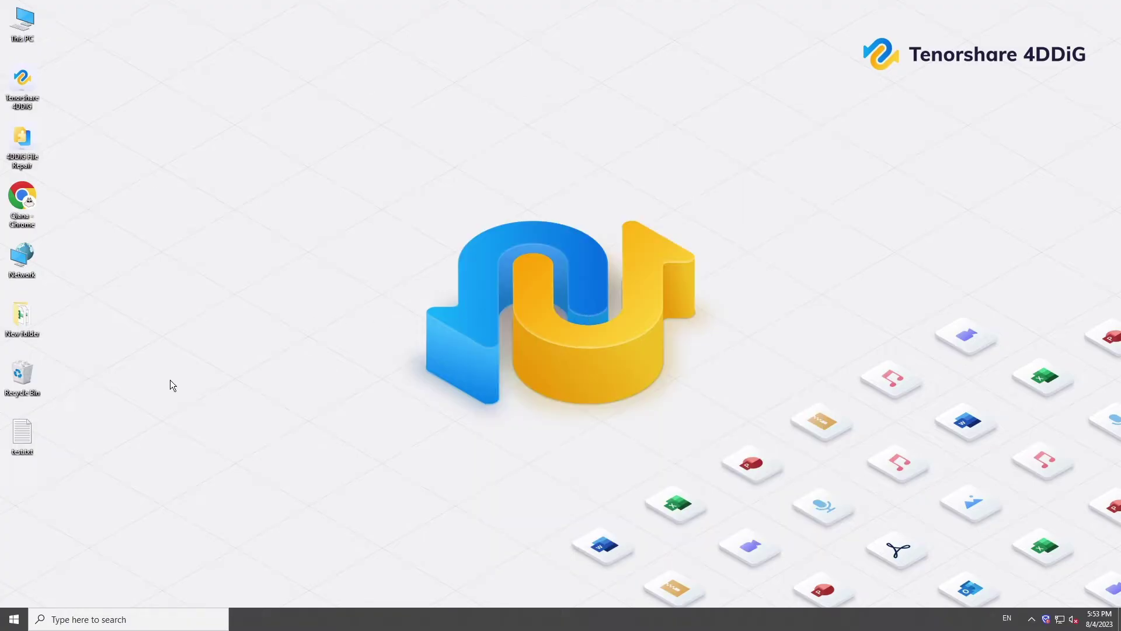
double_click(22, 434)
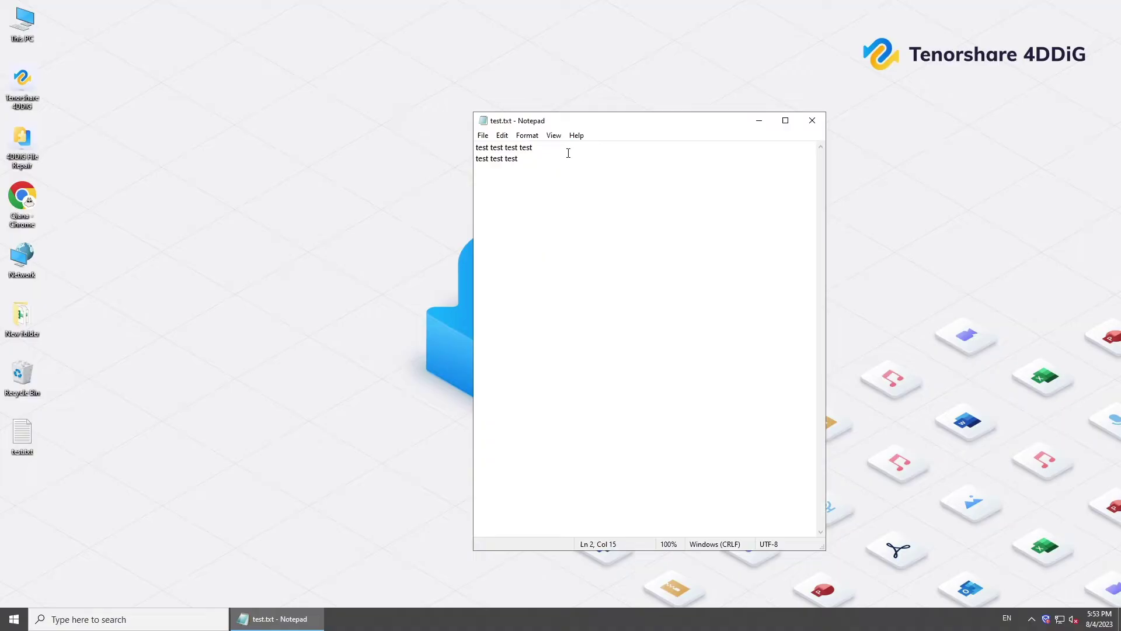
key(Return)
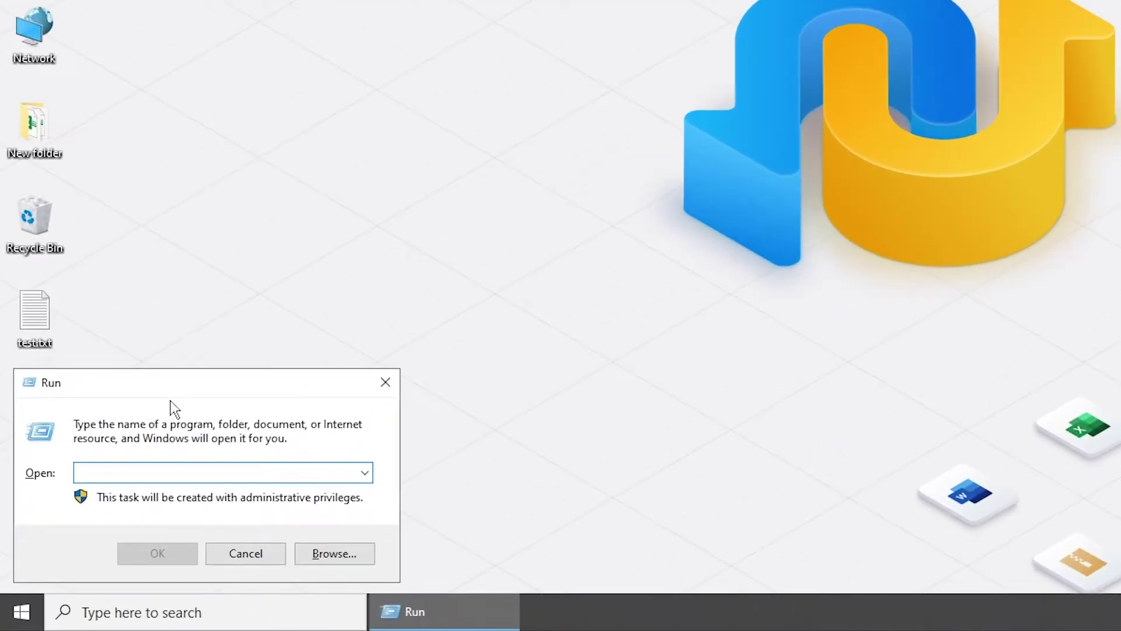
Navigate to AppData\Roaming\Notepad++\backup in File Explorer
text(AppData)
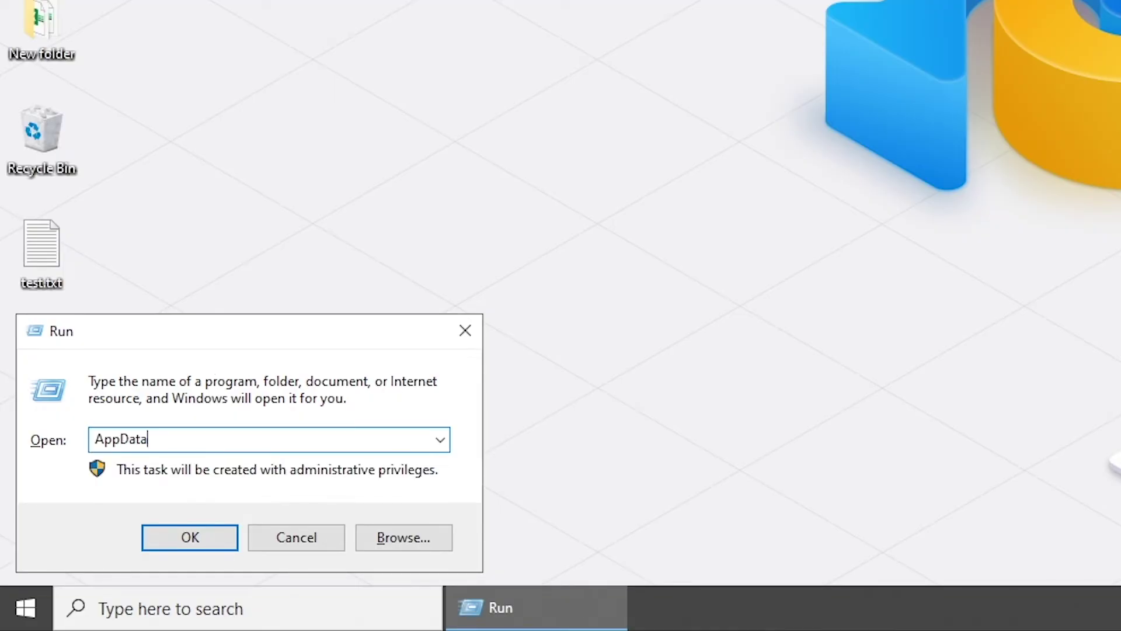
key(Return)
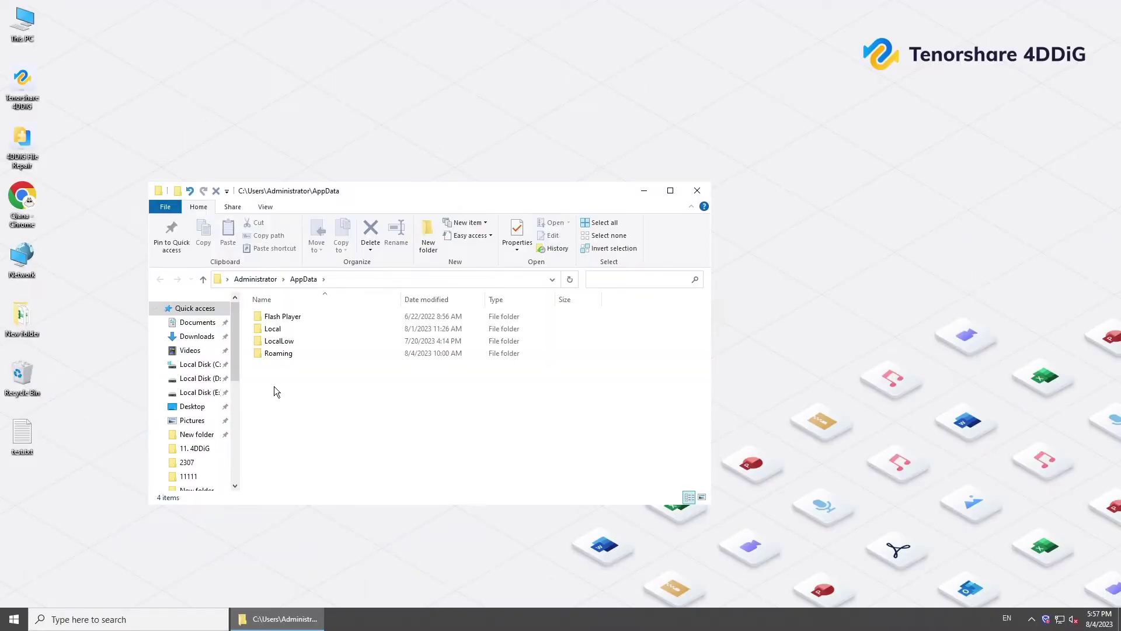
double_click(296, 355)
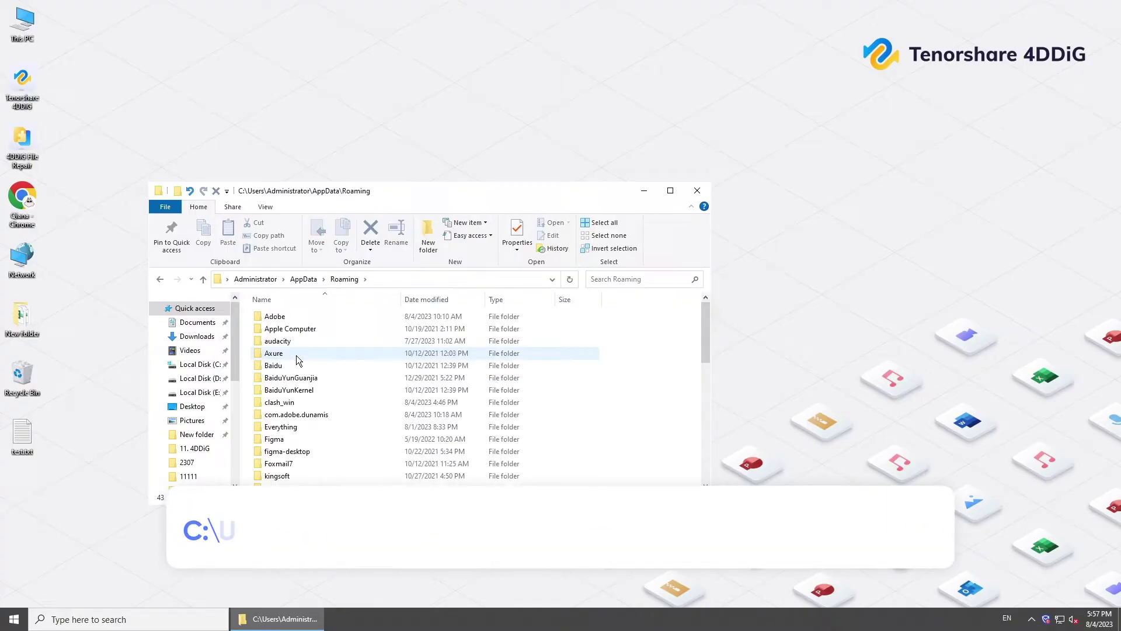
scroll(296, 355, down, 2)
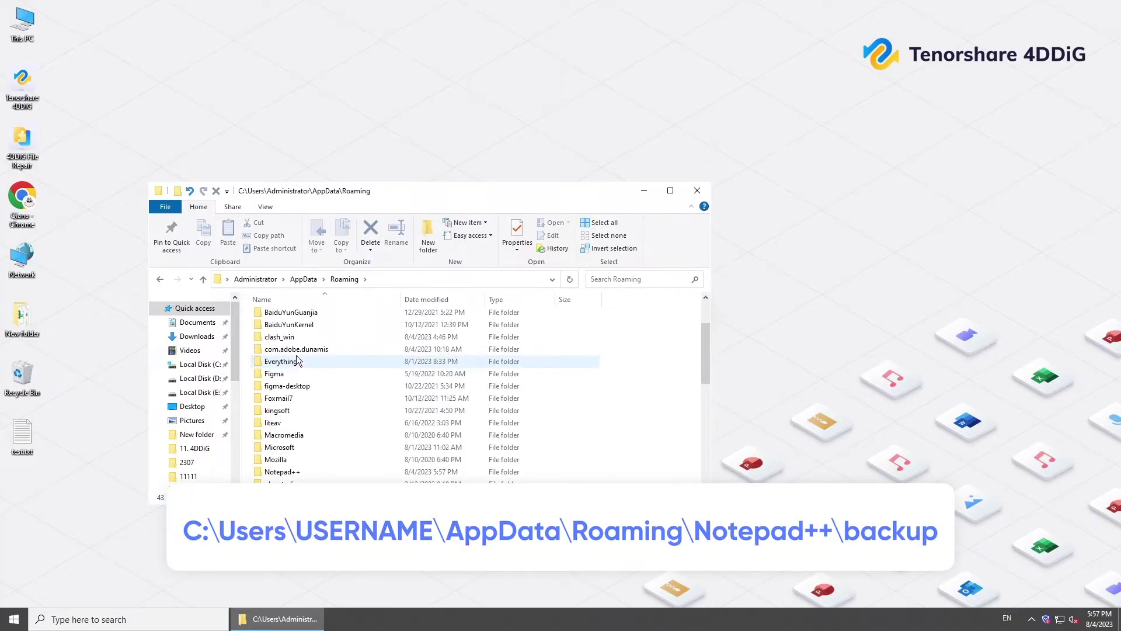
double_click(283, 471)
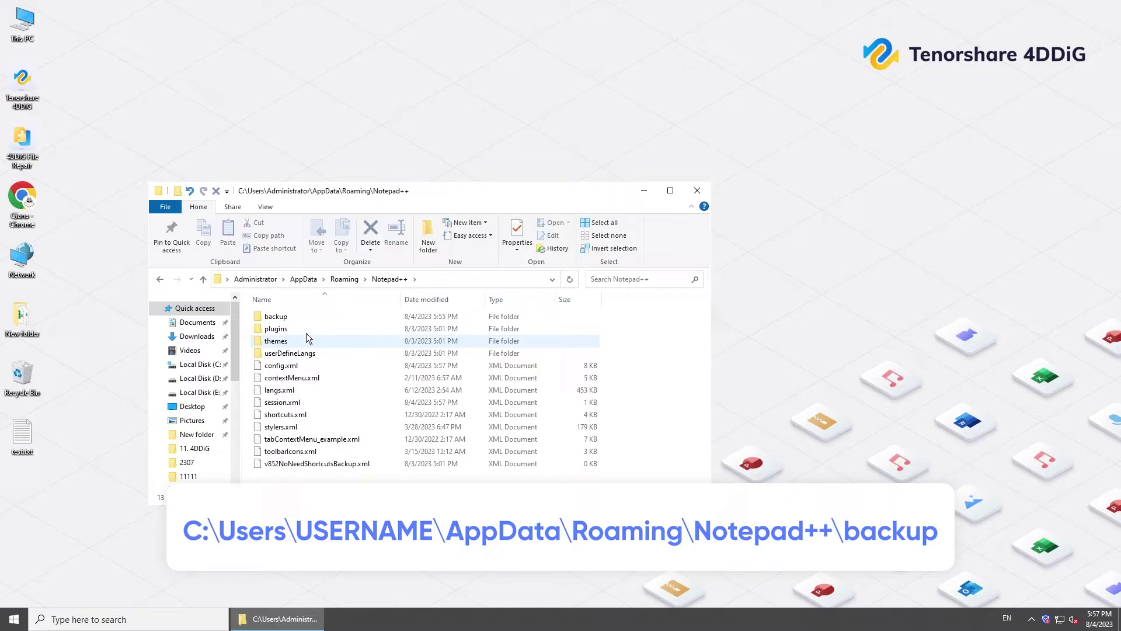
double_click(340, 316)
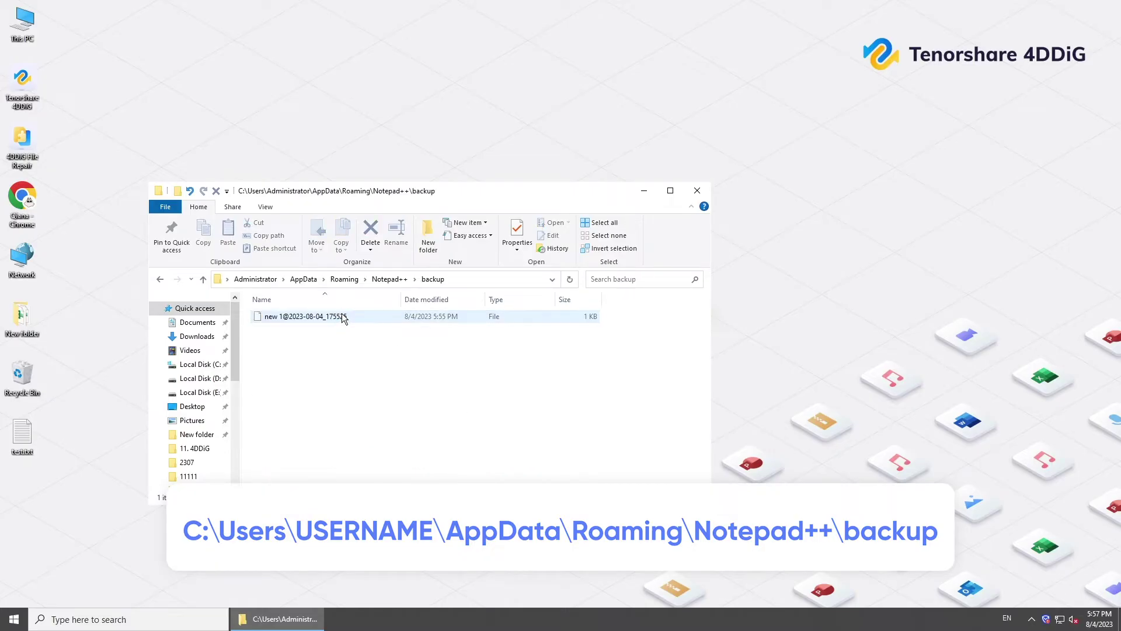
Open the backup file new 1@2023-08-04_175525 with Notepad
click(338, 322)
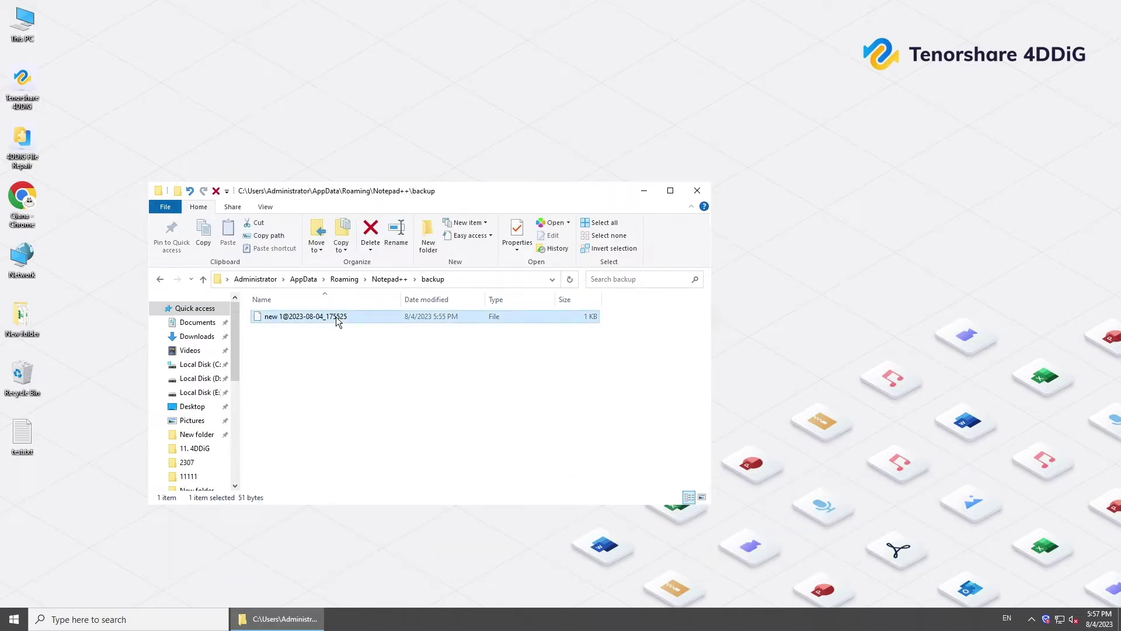
right_click(338, 322)
click(416, 18)
click(565, 405)
click(596, 435)
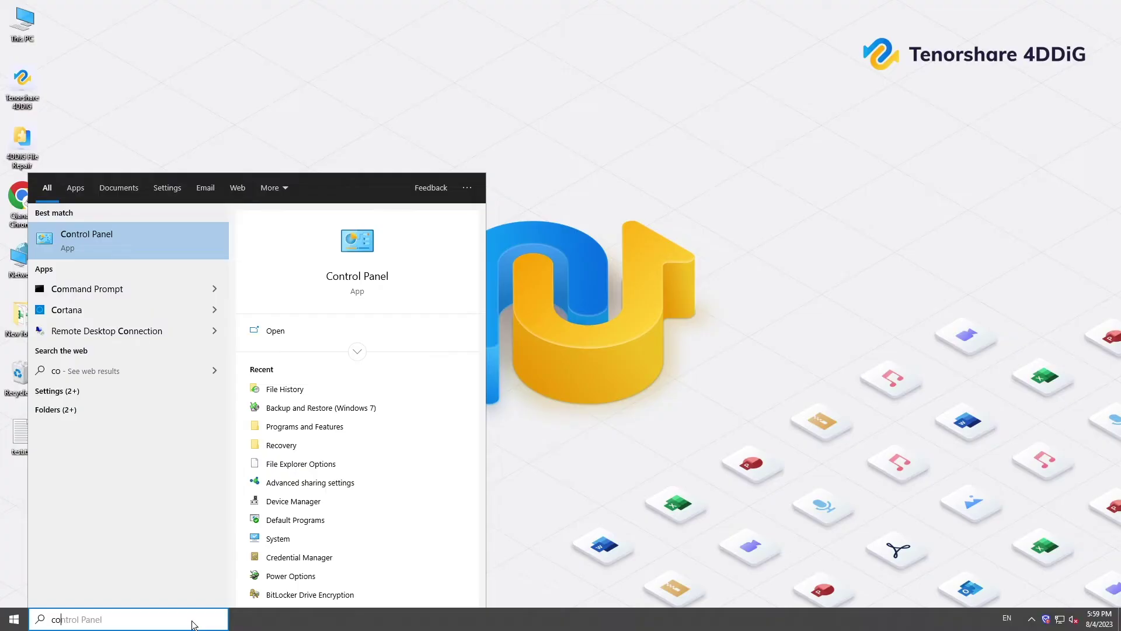
Open Control Panel from search and go to Backup and Restore (Windows 7)
click(314, 332)
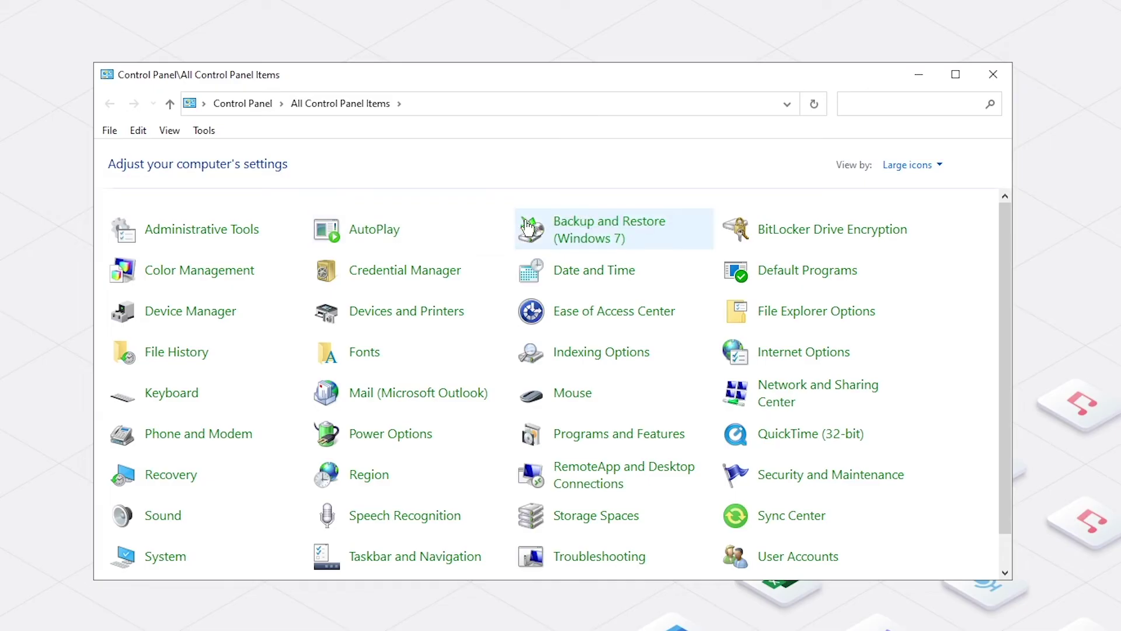
click(655, 227)
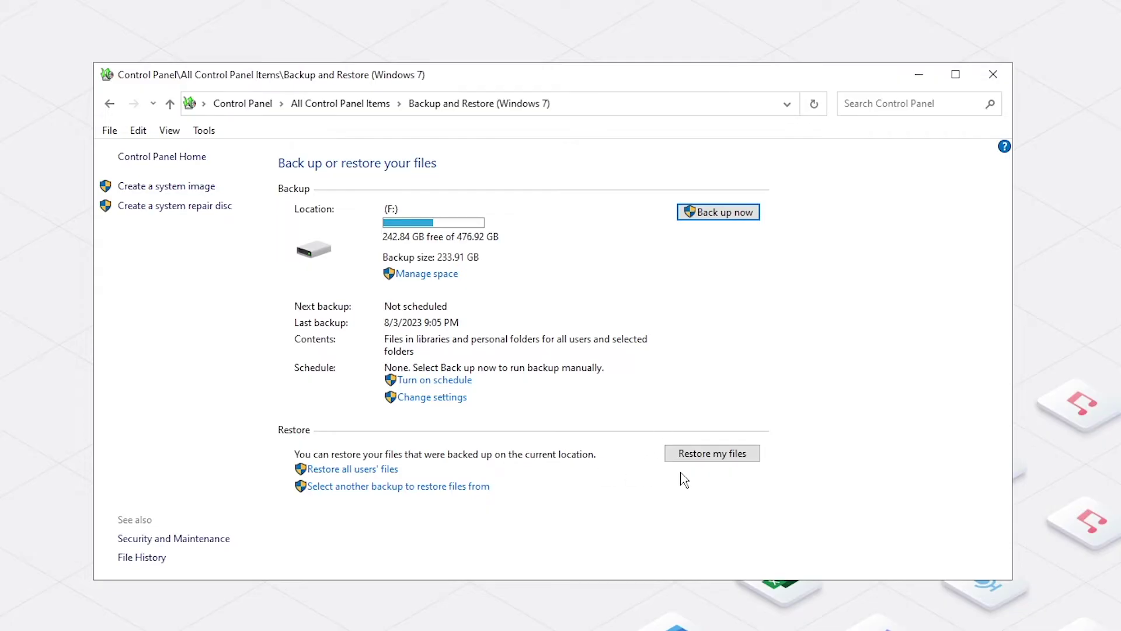
Pick test.txt from the Desktop backup as the file to restore
click(732, 459)
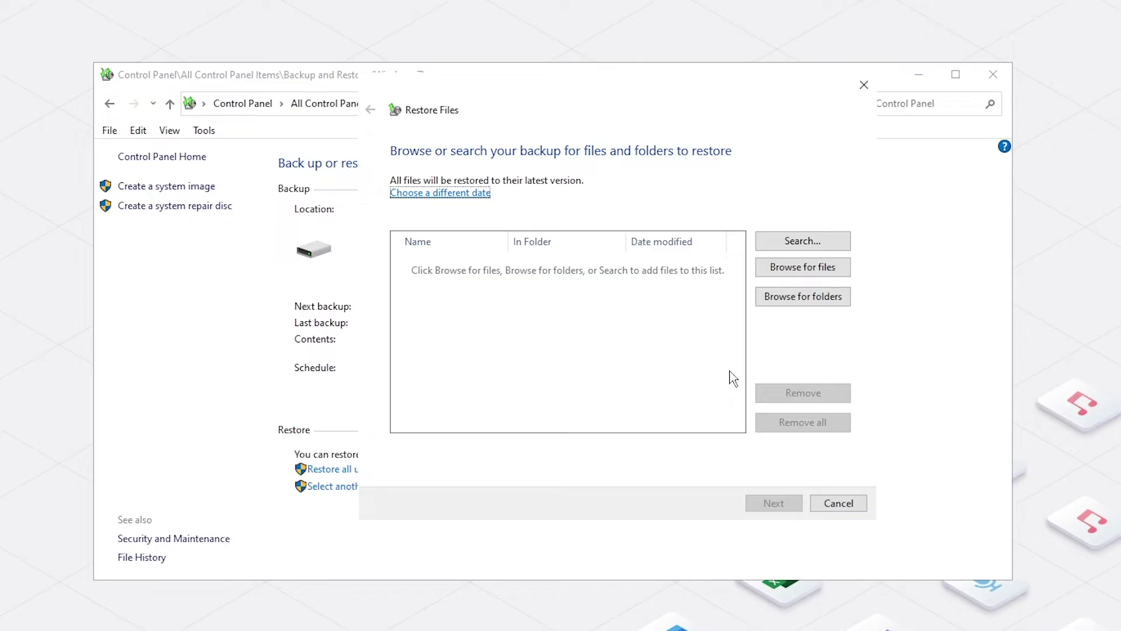
click(800, 269)
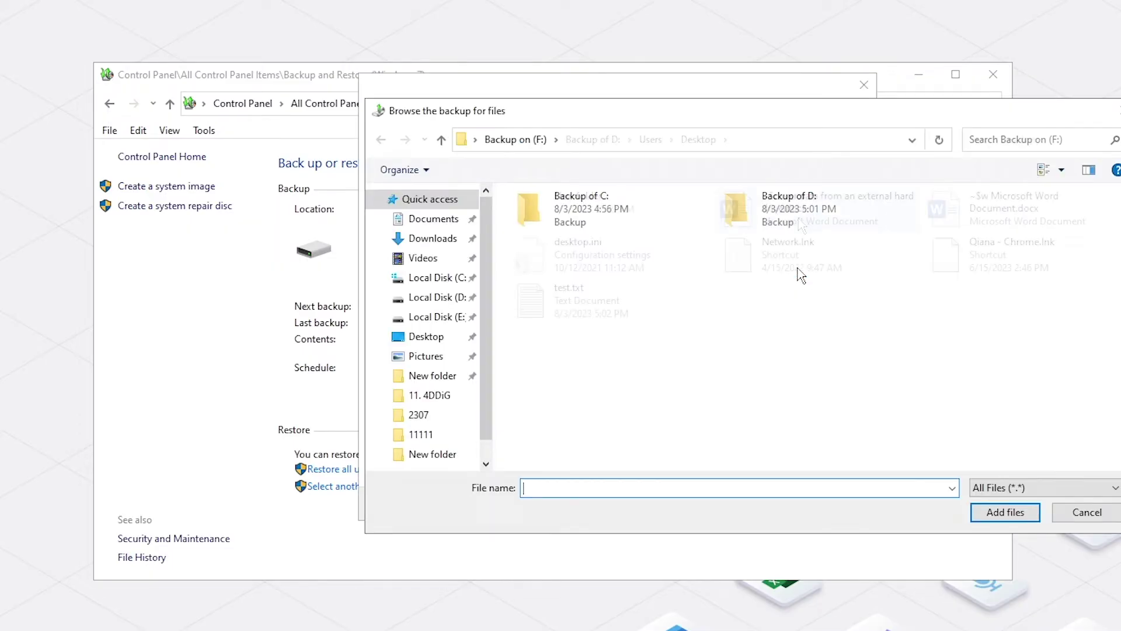
click(619, 303)
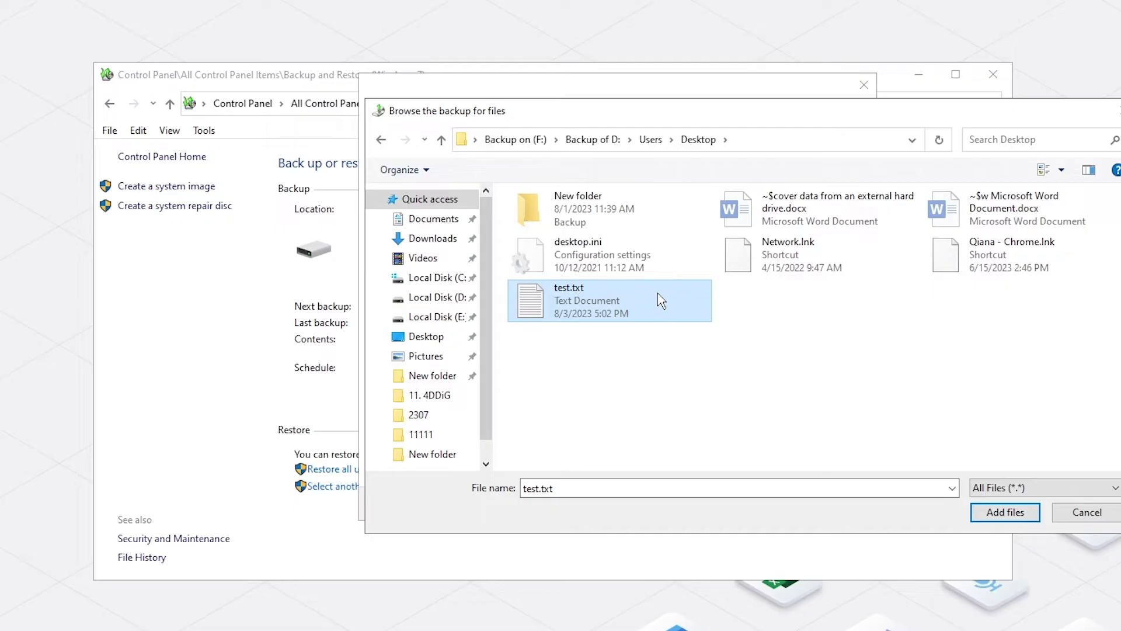
double_click(660, 301)
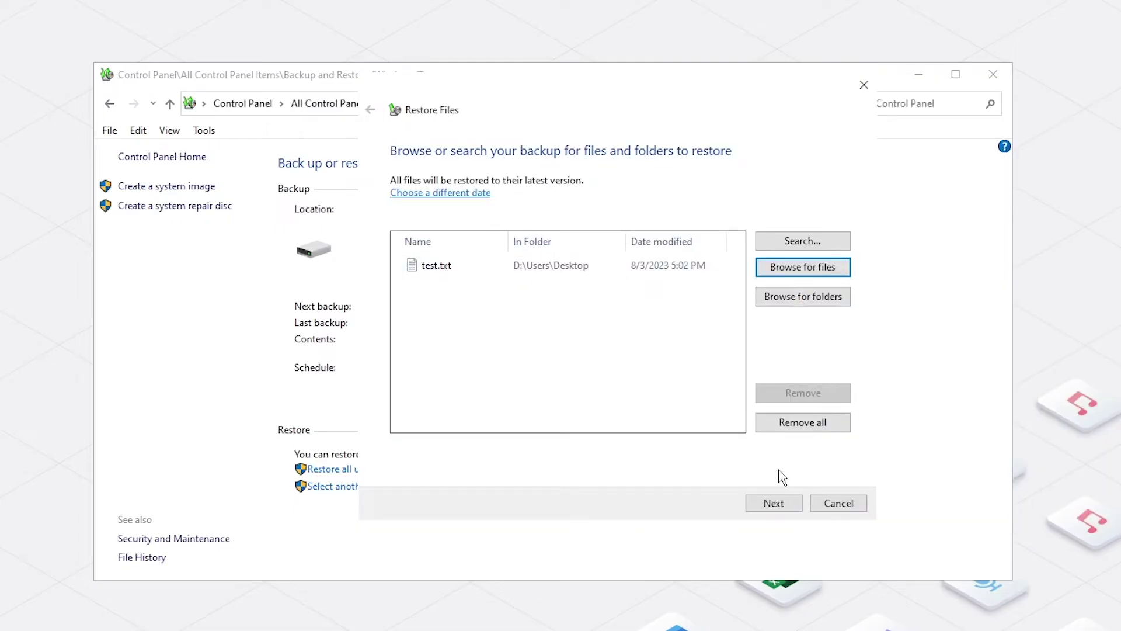
click(773, 503)
Restore test.txt into a new Desktop folder named 'restored' and open the recovered copy
click(496, 214)
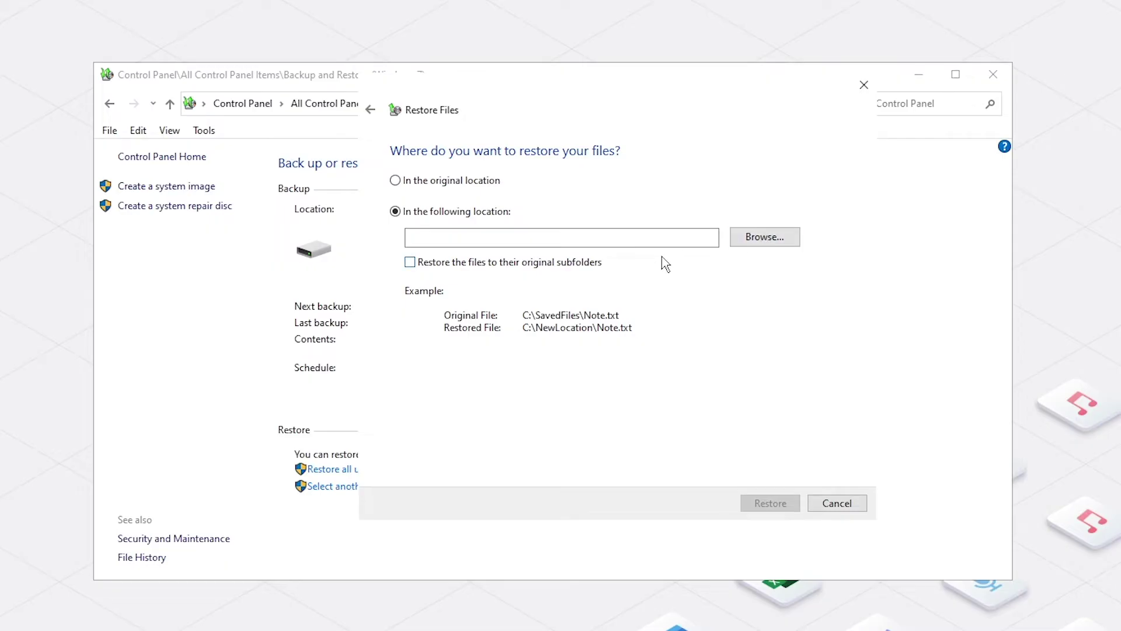
click(764, 238)
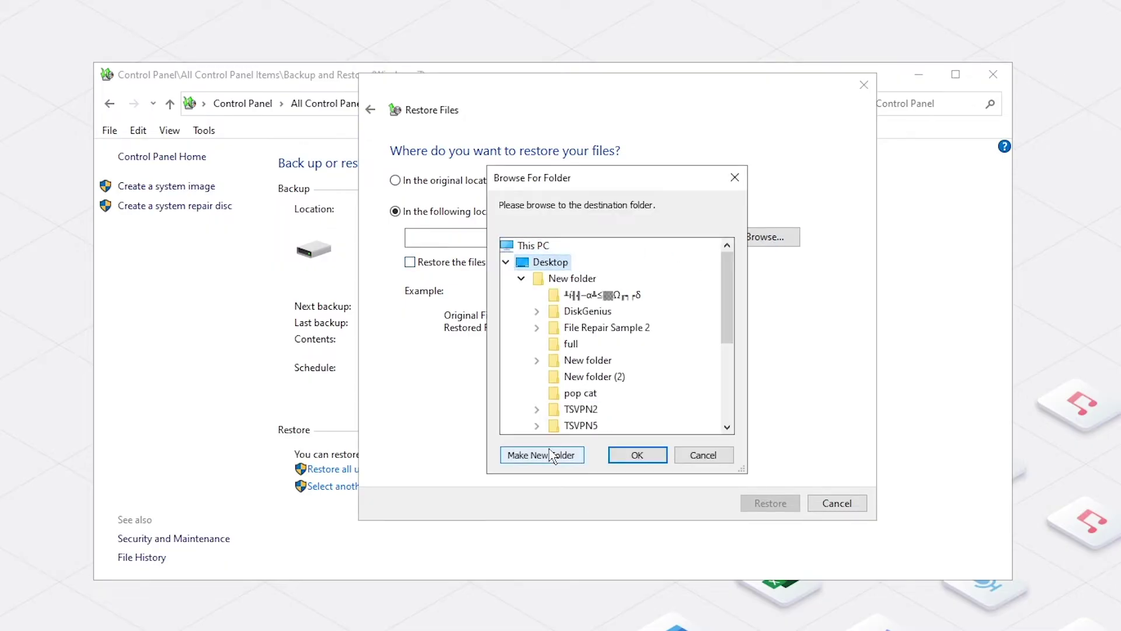
click(551, 454)
text(restor)
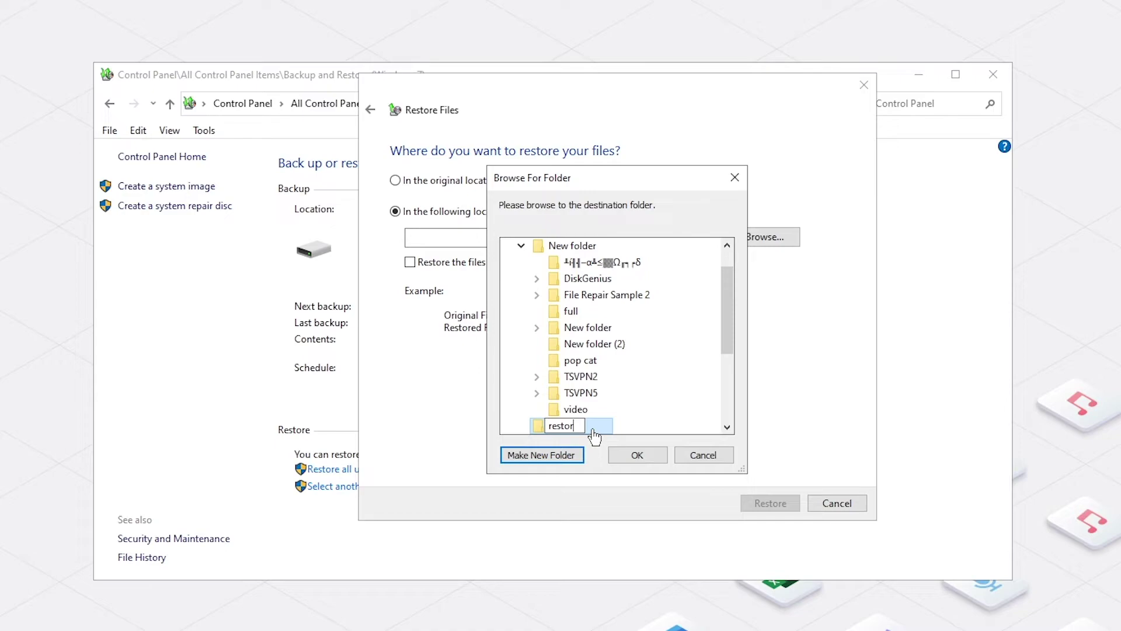
text(ed)
key(Return)
click(638, 455)
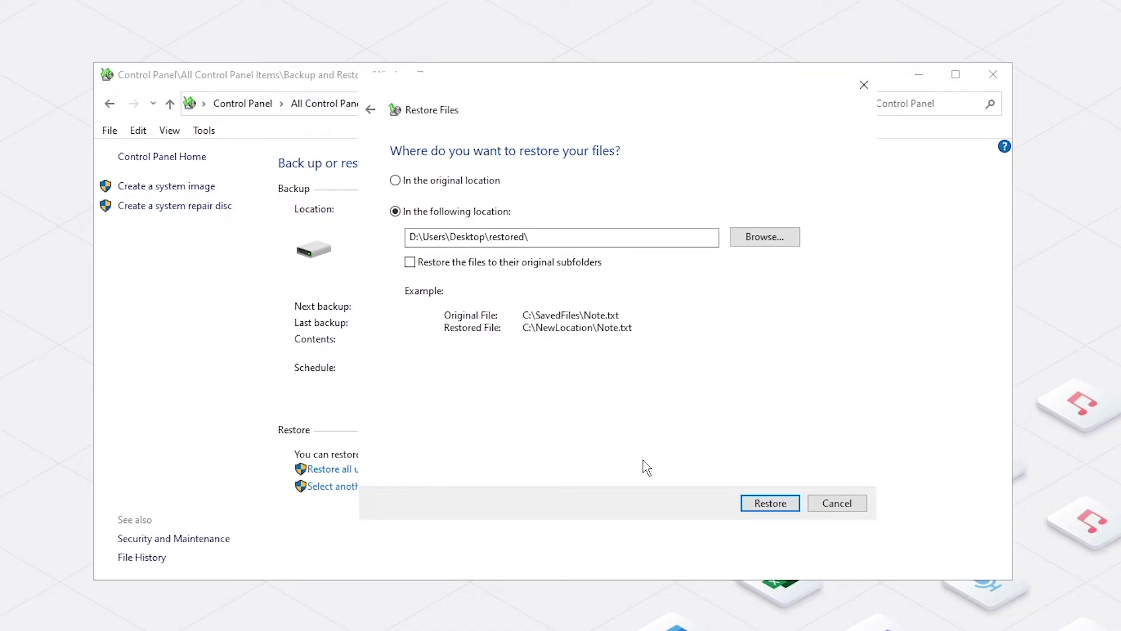
click(766, 509)
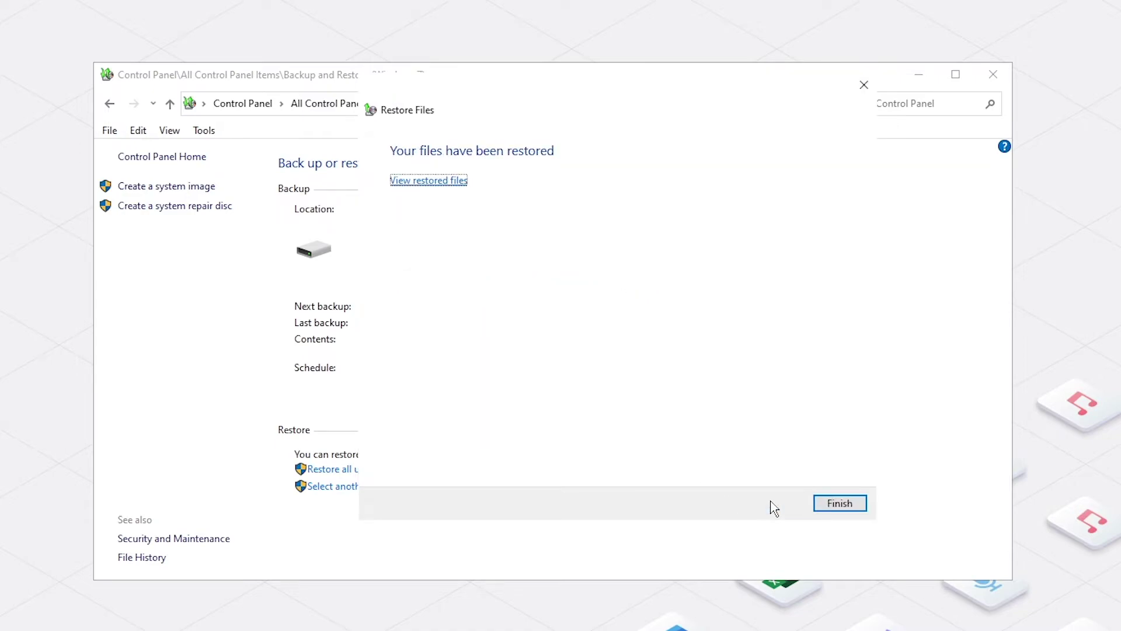
click(427, 181)
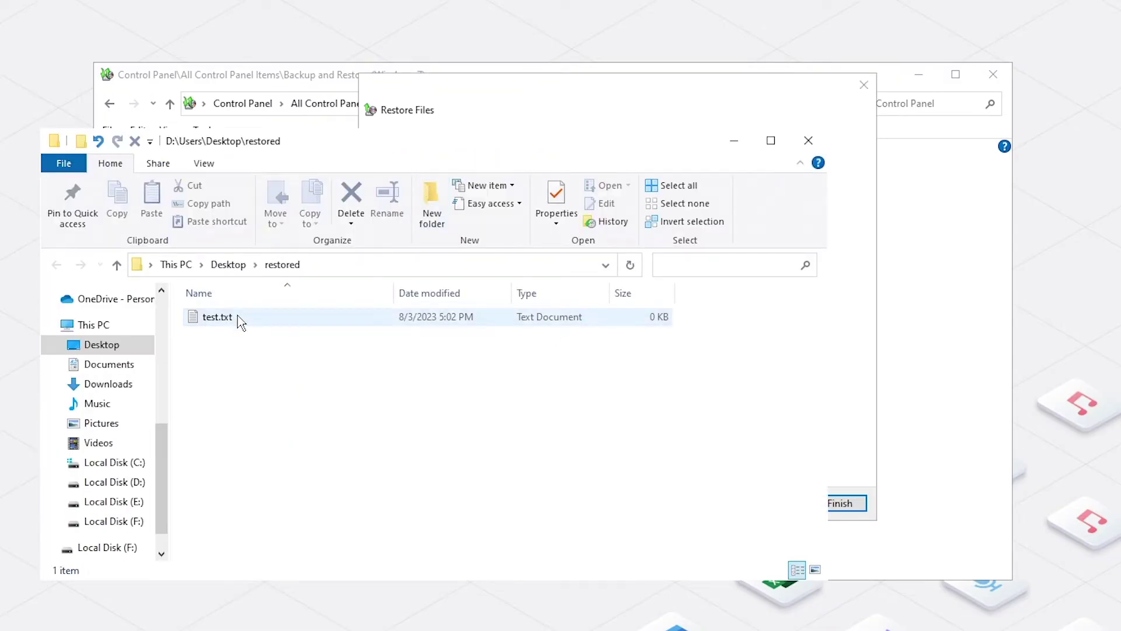
double_click(239, 319)
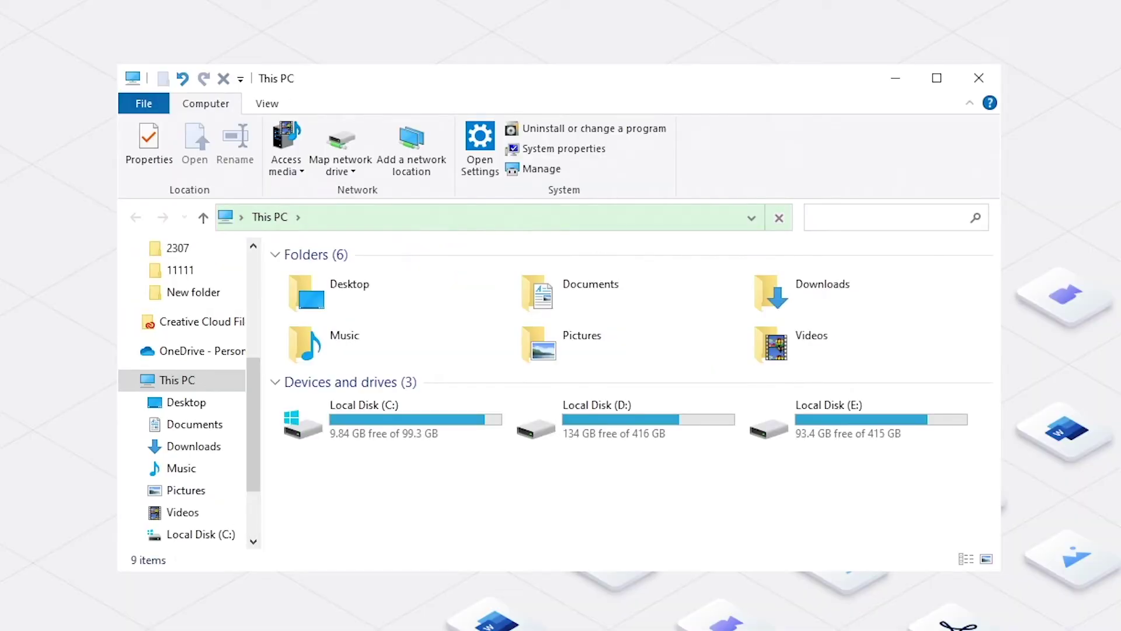
Restore the Desktop folder to its 8/3/2023 5:02 PM previous version
click(366, 300)
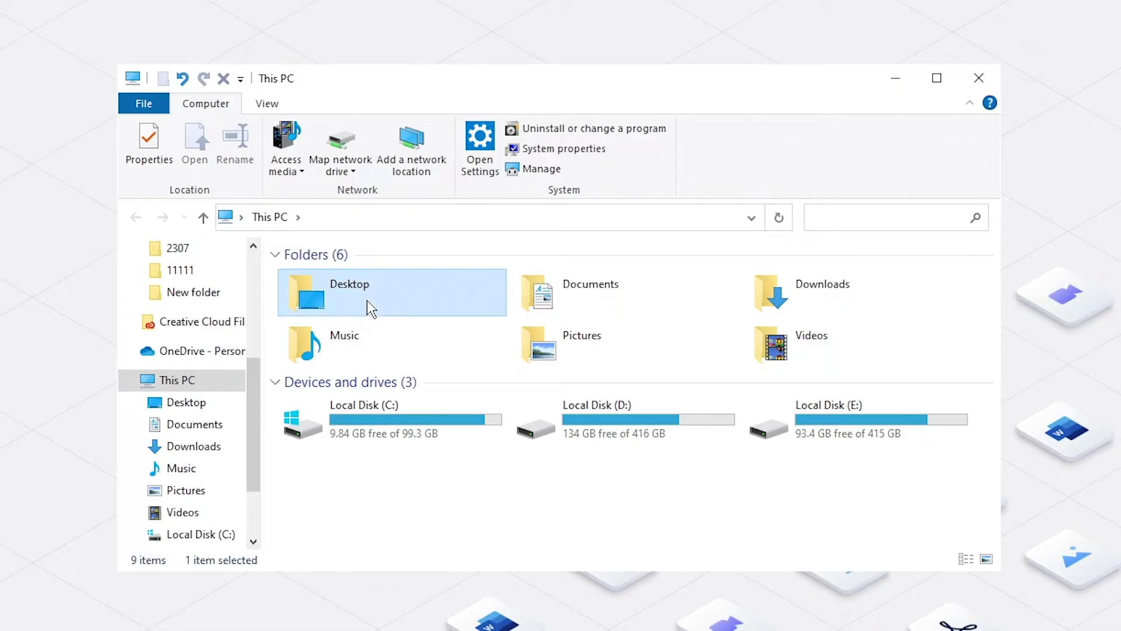
right_click(374, 301)
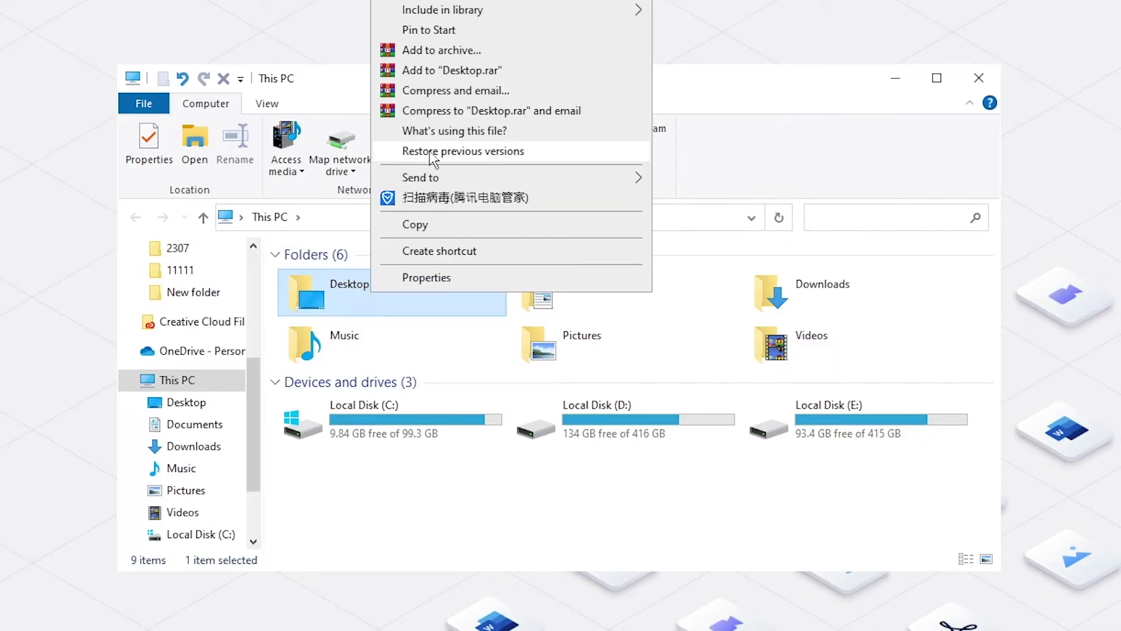
click(536, 152)
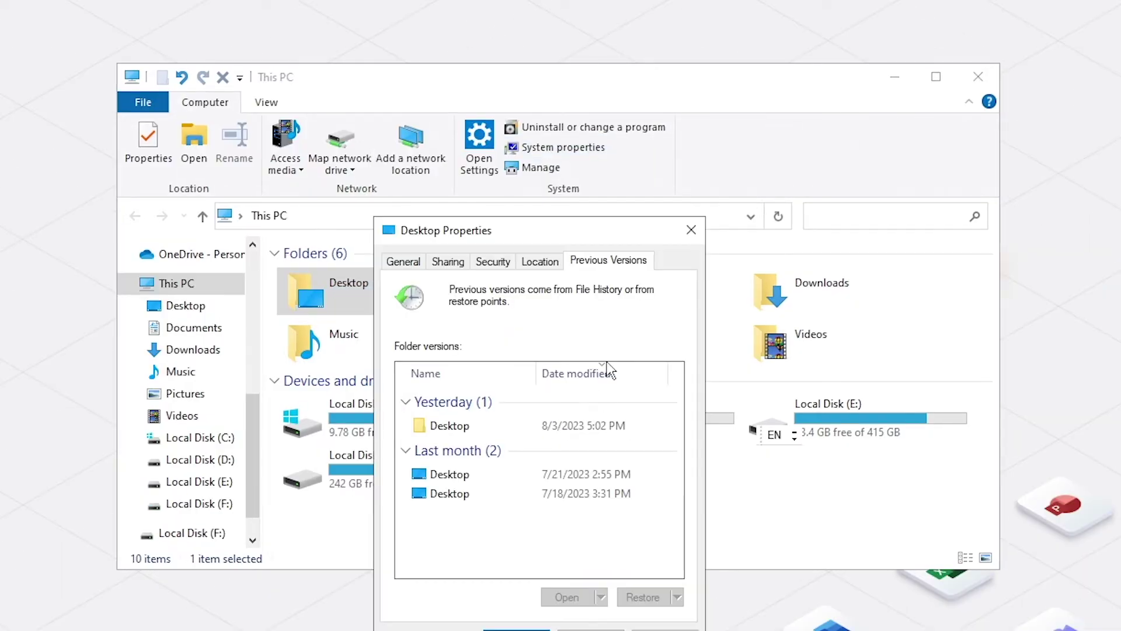
click(545, 429)
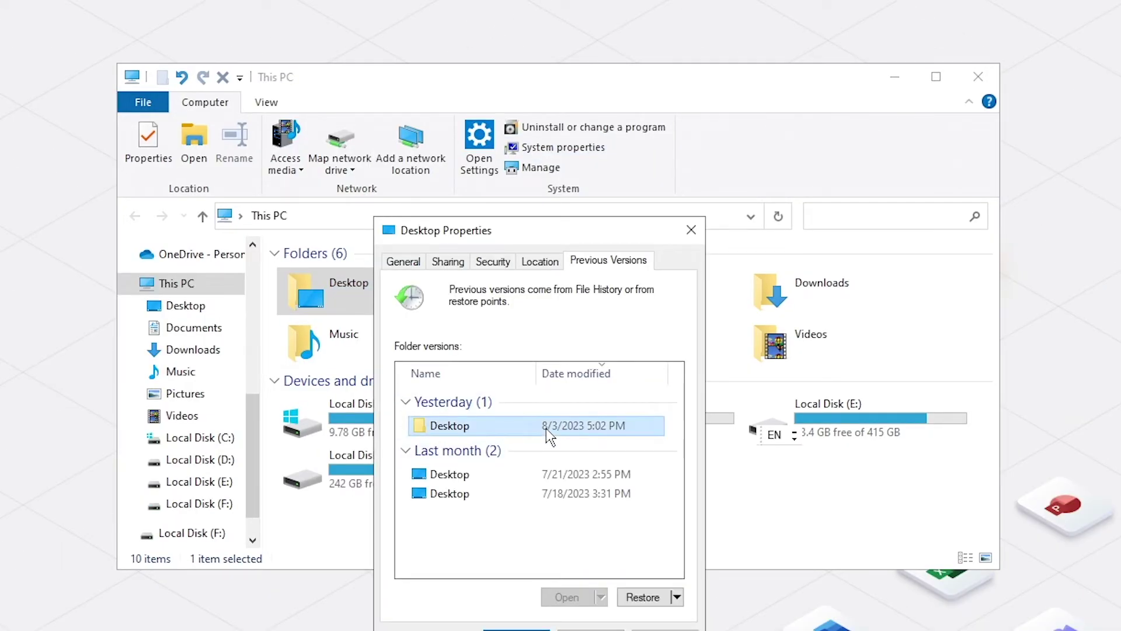
click(641, 598)
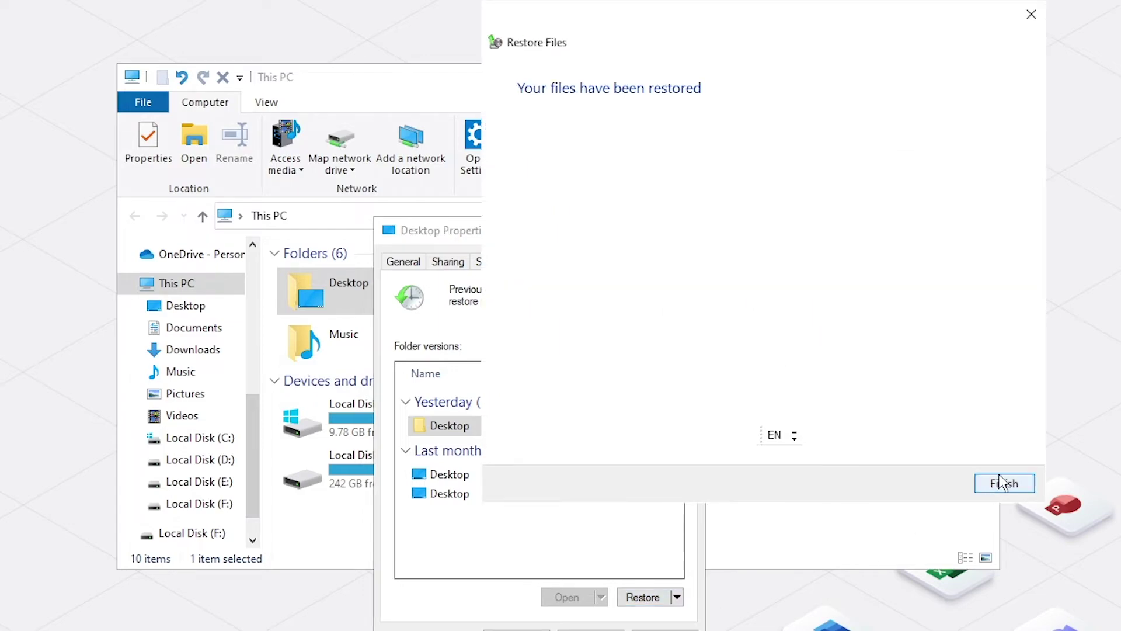
click(1001, 485)
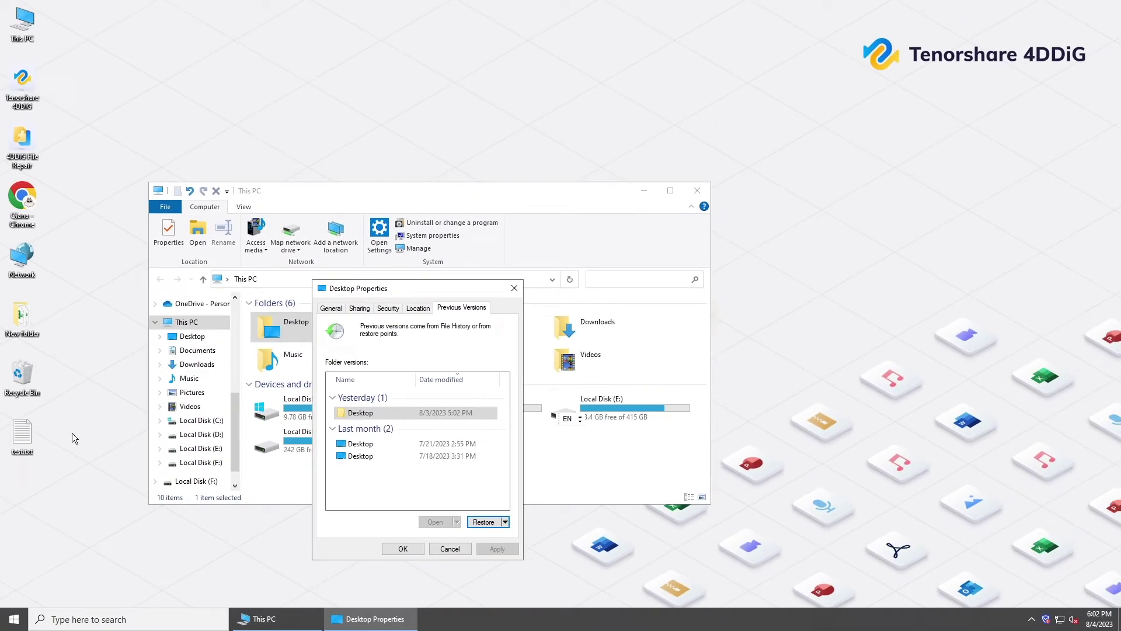
Check the restored test.txt, then scroll through the 4DDiG Windows Data Recovery page and back
double_click(29, 439)
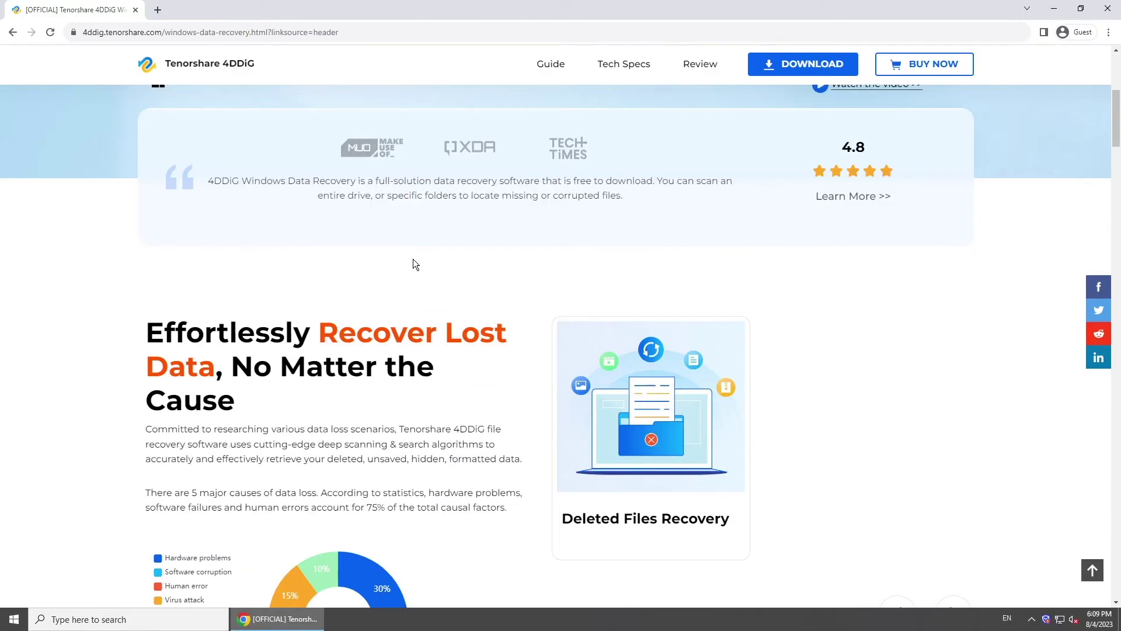
scroll(413, 259, down, 10)
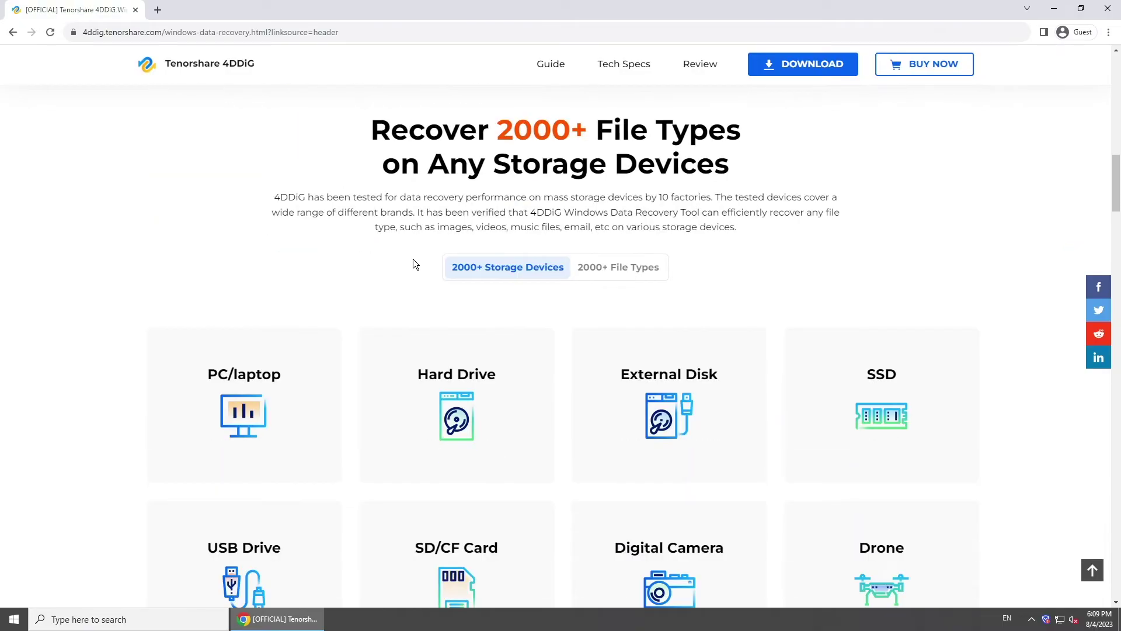
scroll(413, 258, down, 6)
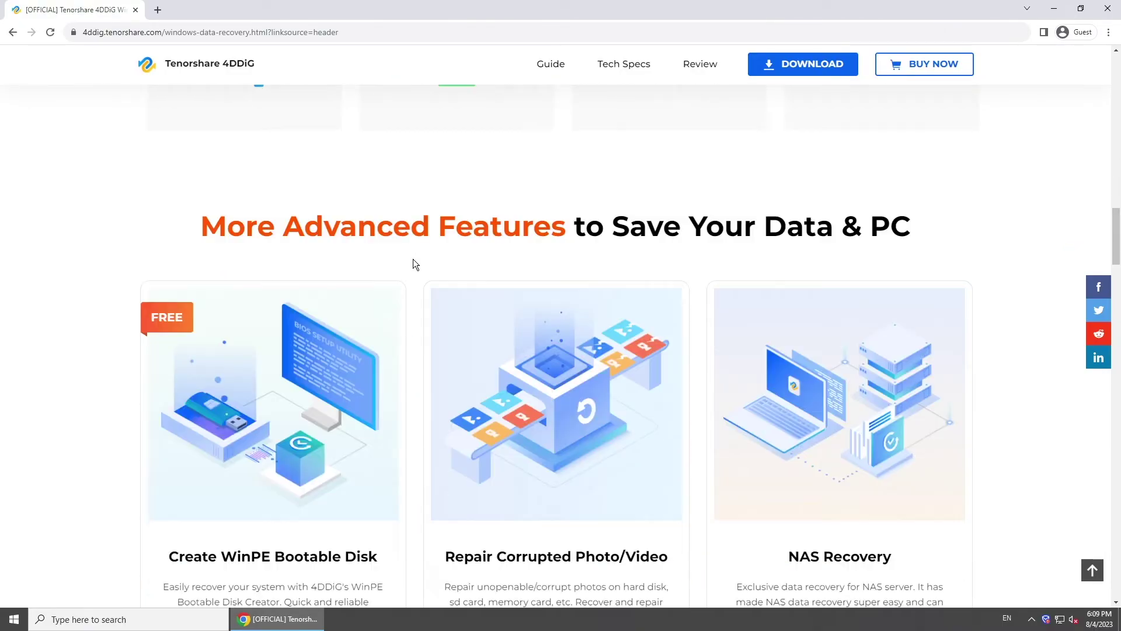
scroll(412, 258, up, 6)
scroll(413, 258, up, 20)
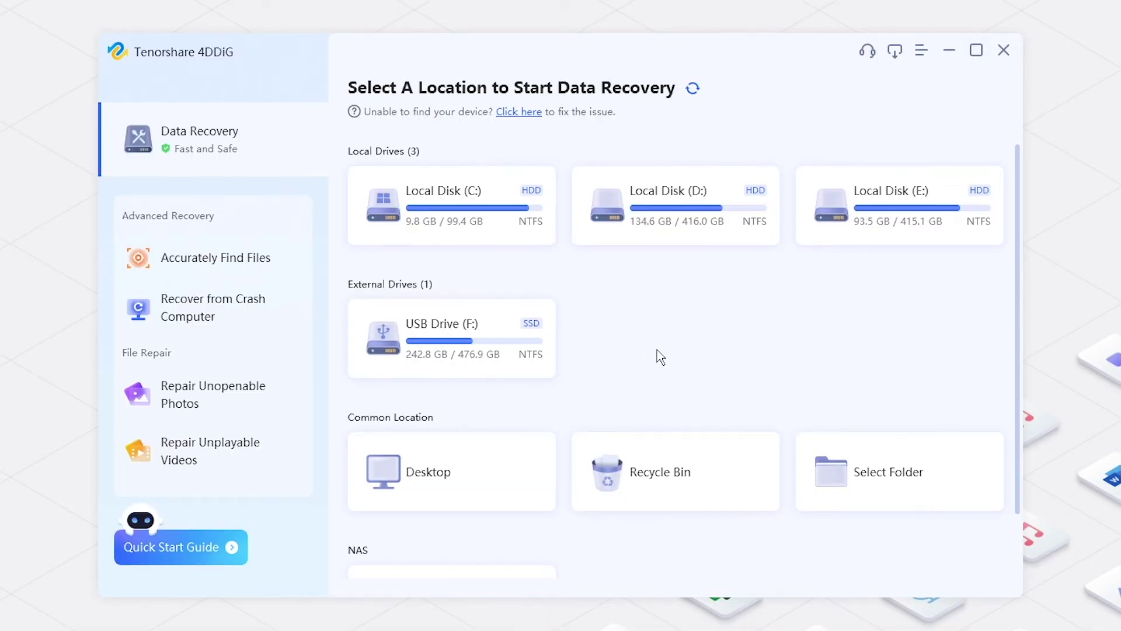
Scan the Desktop in 4DDiG with Photo, Video, Audio and Others excluded, documents only
mouse_move(439, 478)
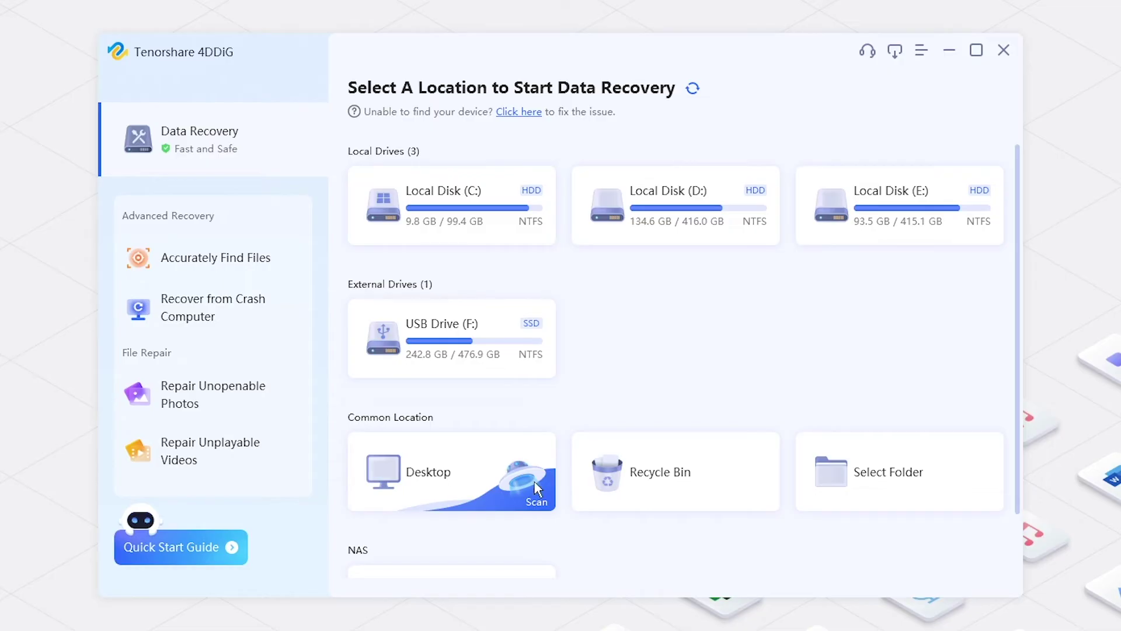
click(548, 488)
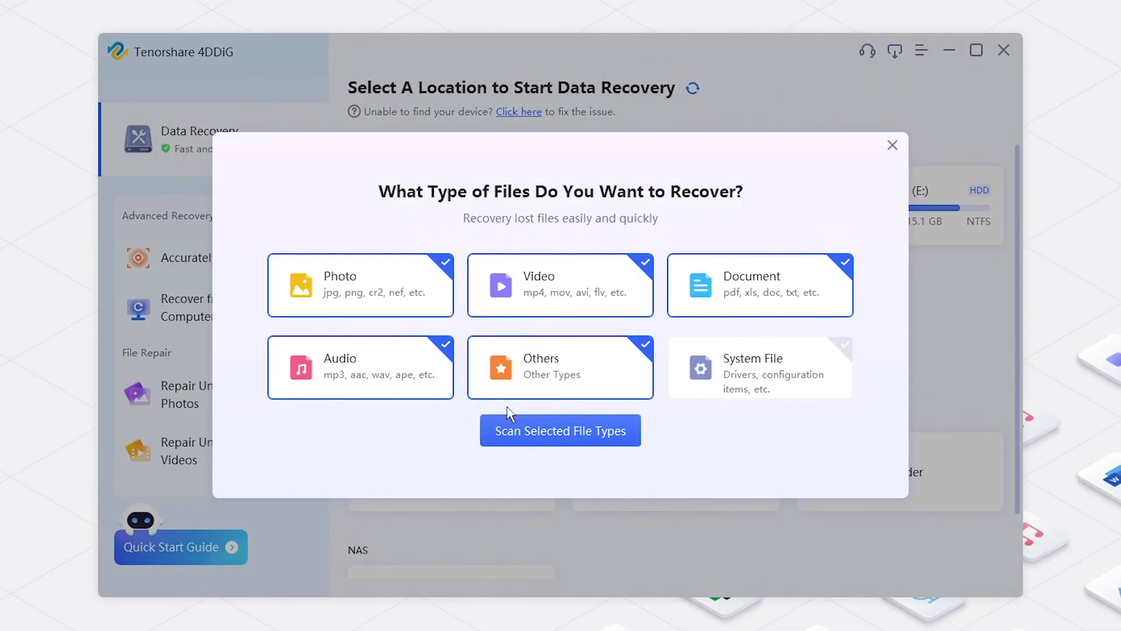
click(416, 315)
click(532, 303)
click(417, 377)
click(555, 374)
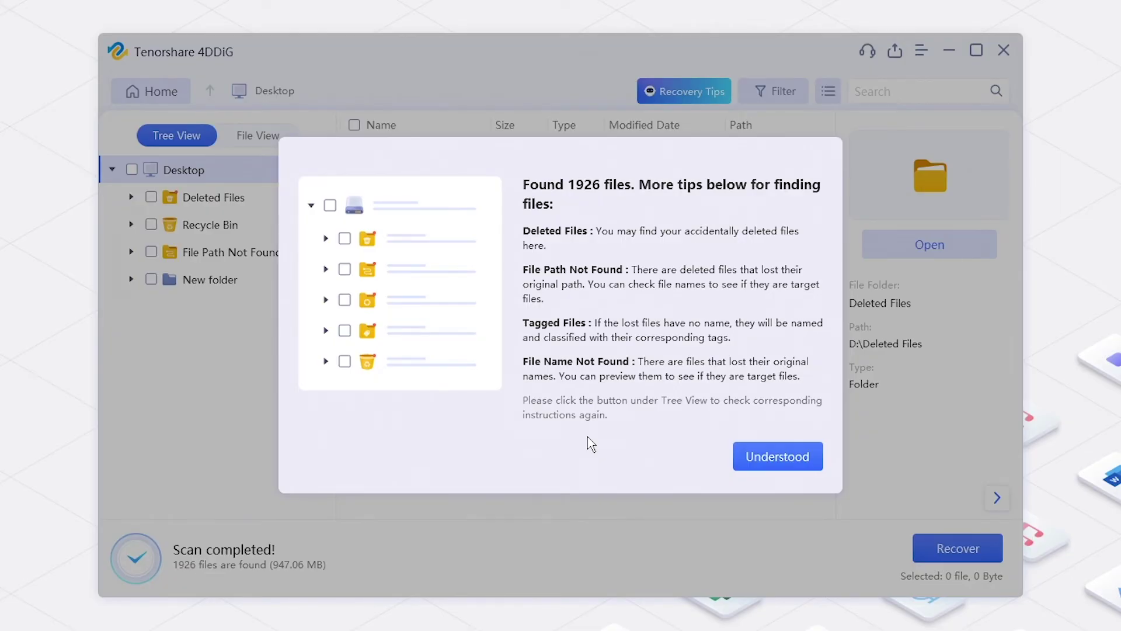
Find test.txt among the scan results and preview its contents
click(784, 456)
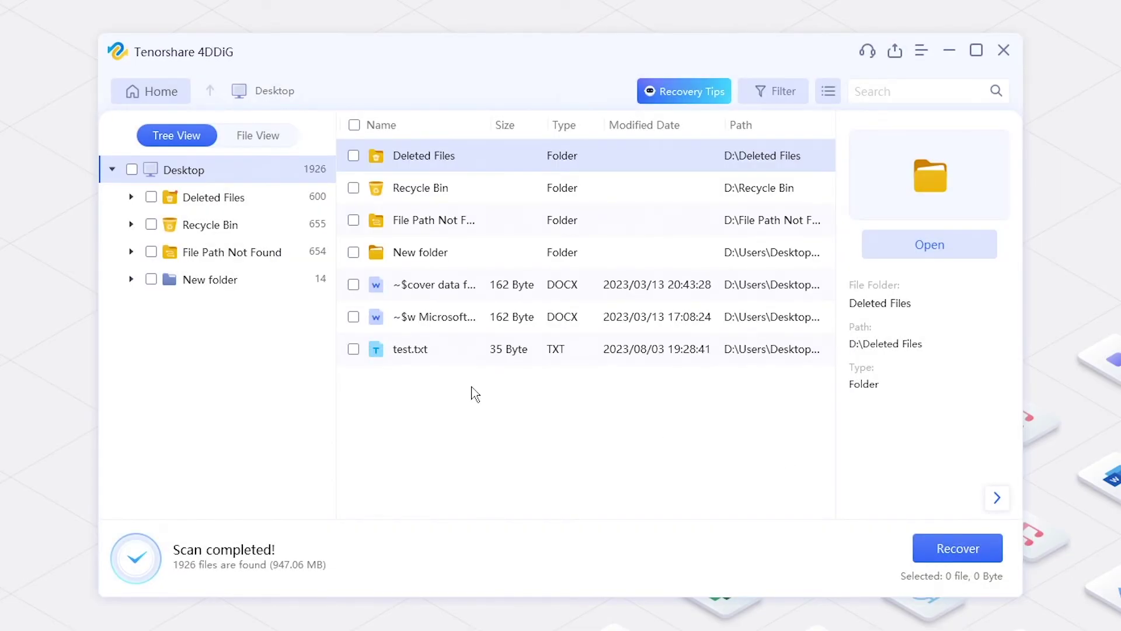
click(248, 136)
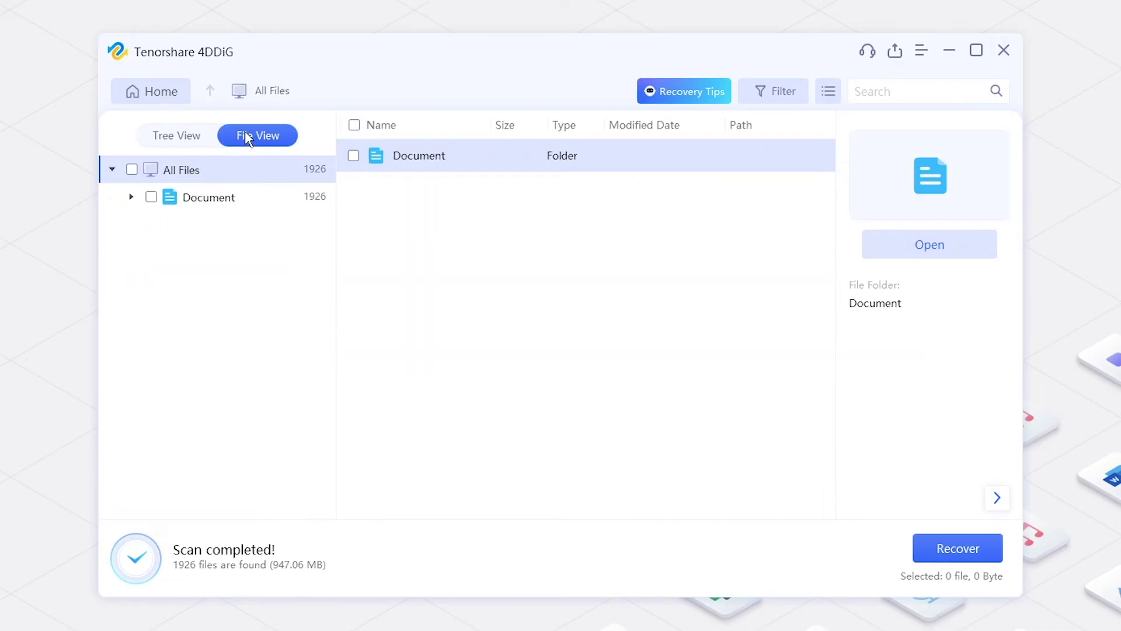
click(228, 200)
click(176, 135)
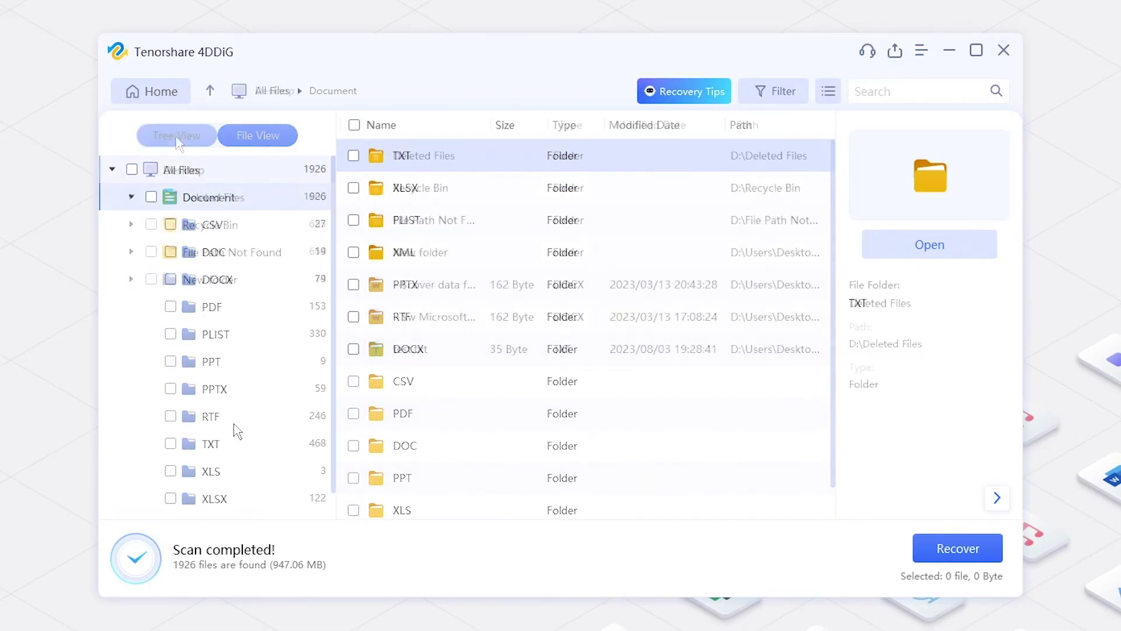
click(564, 350)
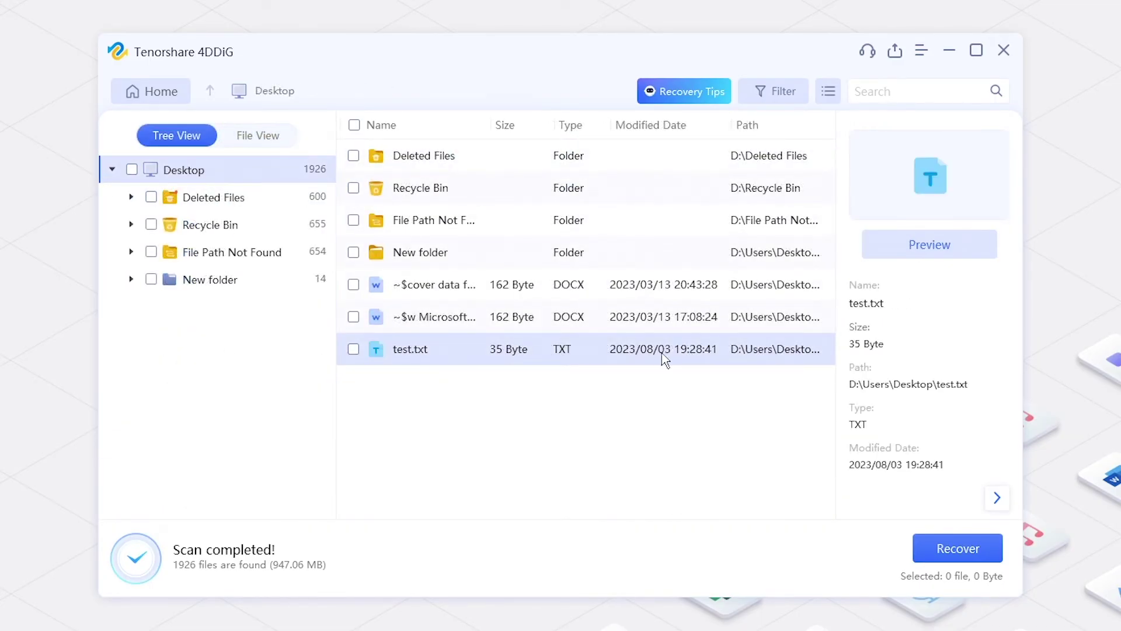
click(895, 244)
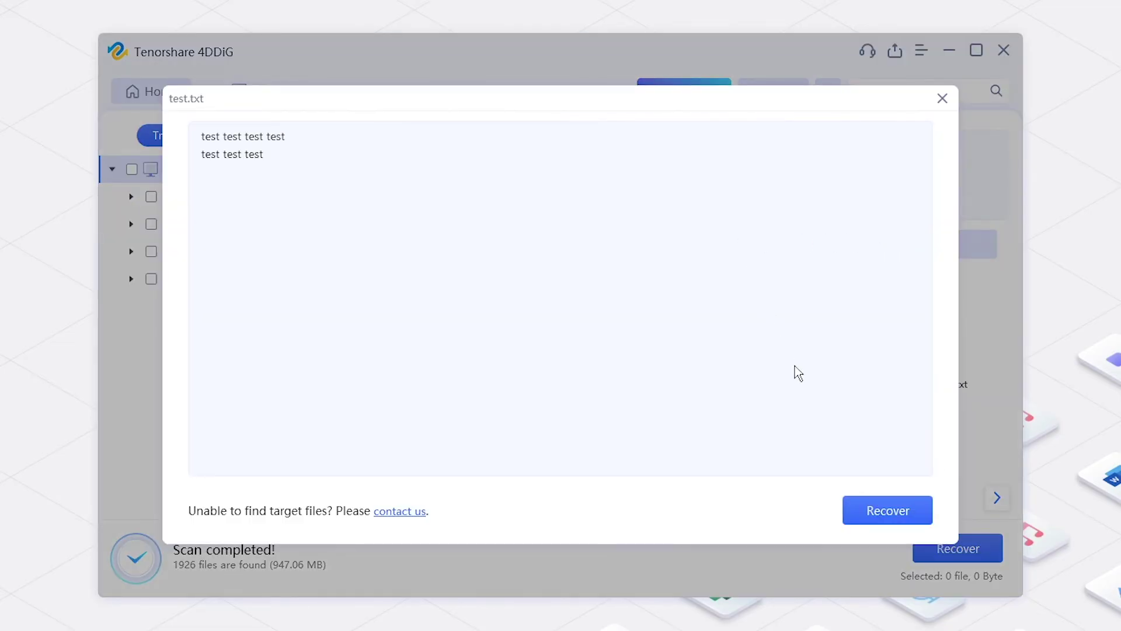
Recover test.txt to the Desktop despite the warning and view the recovered folder
click(871, 510)
click(401, 190)
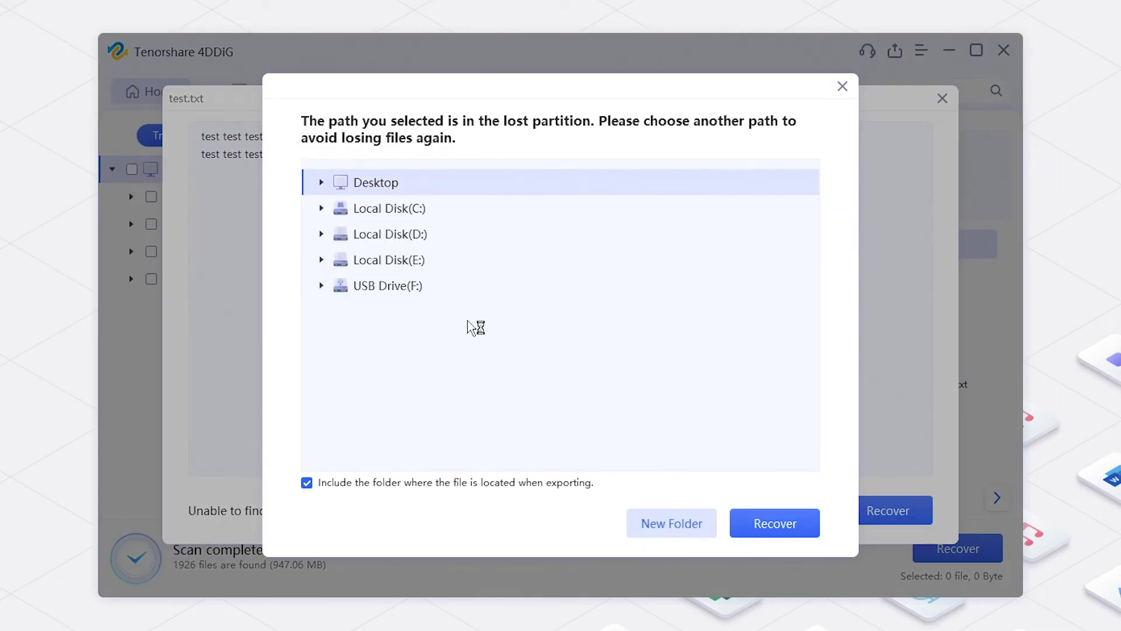
click(777, 528)
click(688, 355)
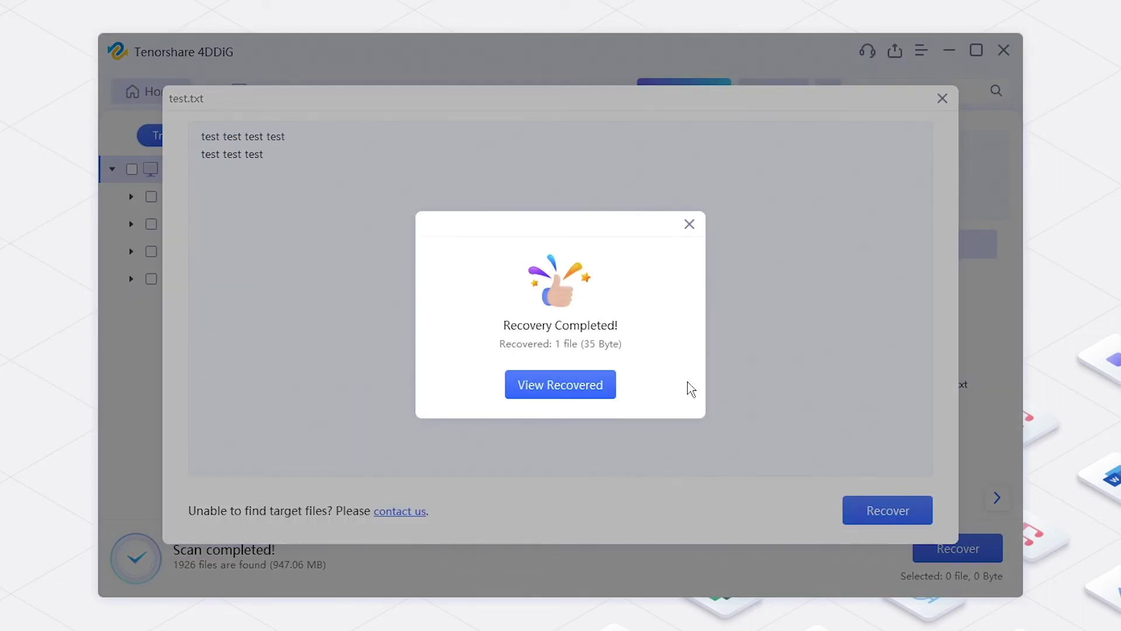
click(582, 393)
Open the recovered test.txt in Notepad from the 4DDIG_20230804_180743 output's Desktop folder
double_click(283, 330)
double_click(283, 330)
double_click(283, 330)
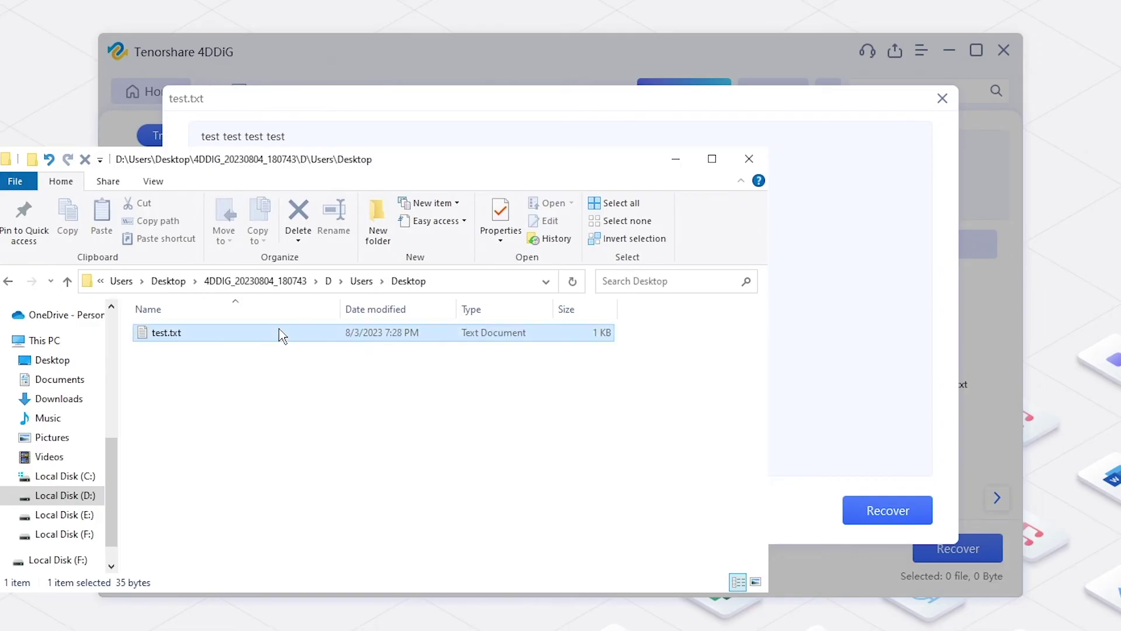
double_click(283, 332)
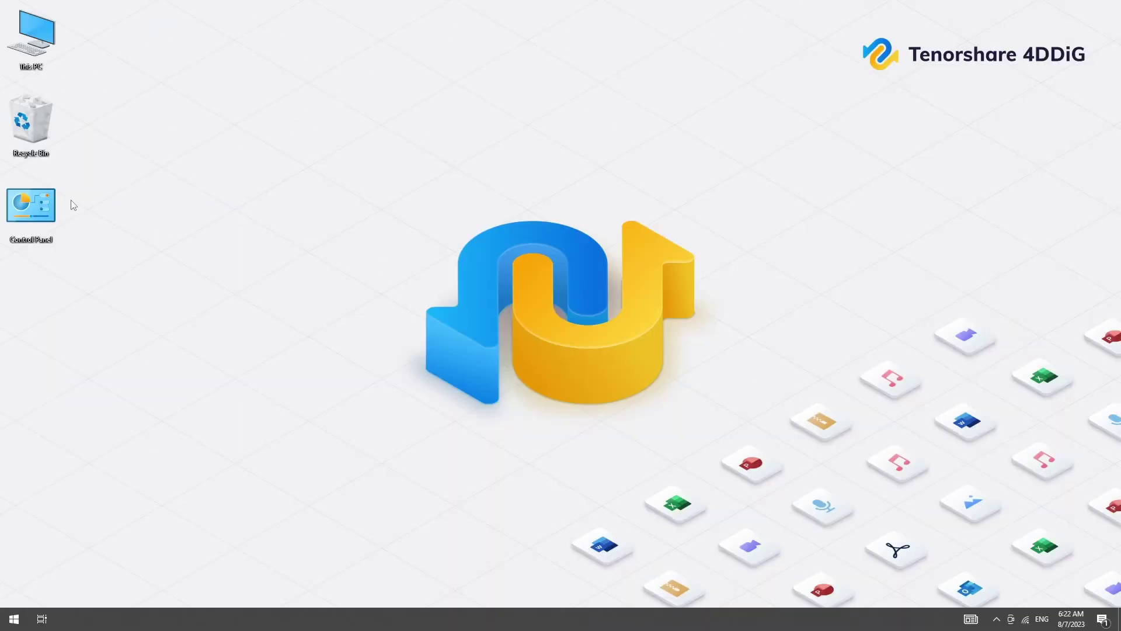
Go to Control Panel's Backup and Restore (Windows 7) page and choose Set up backup
double_click(32, 207)
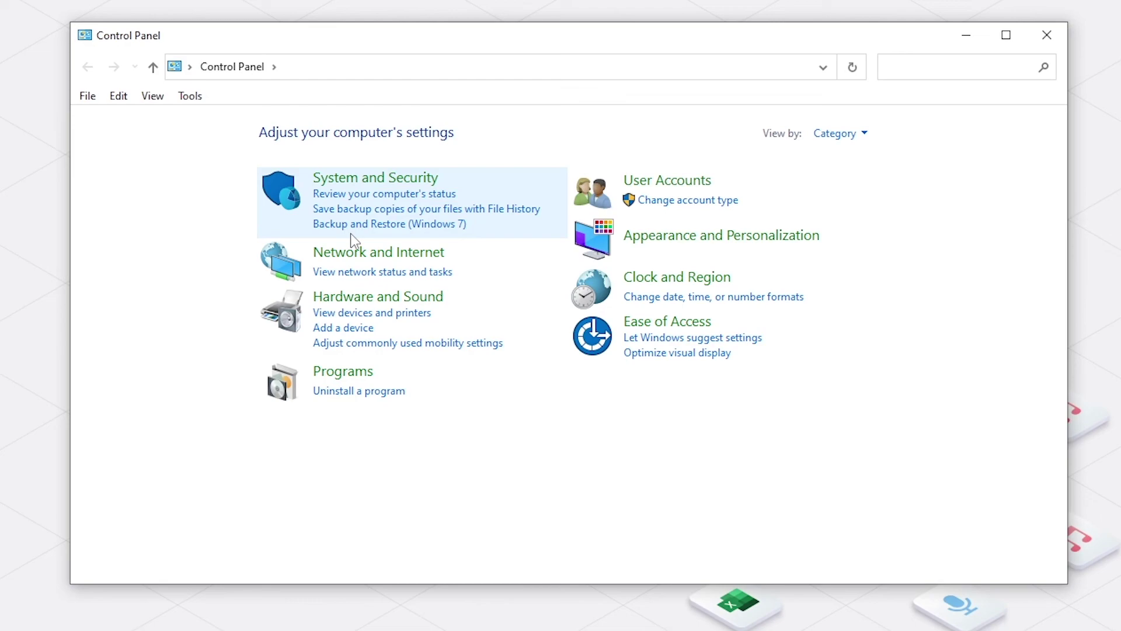
click(368, 225)
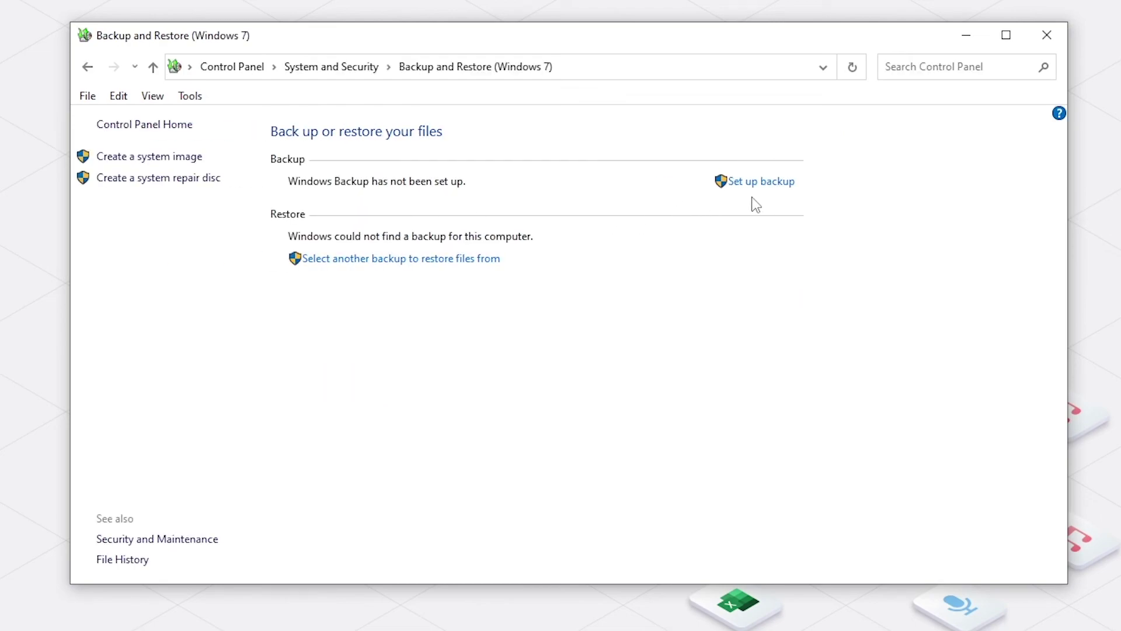
click(767, 192)
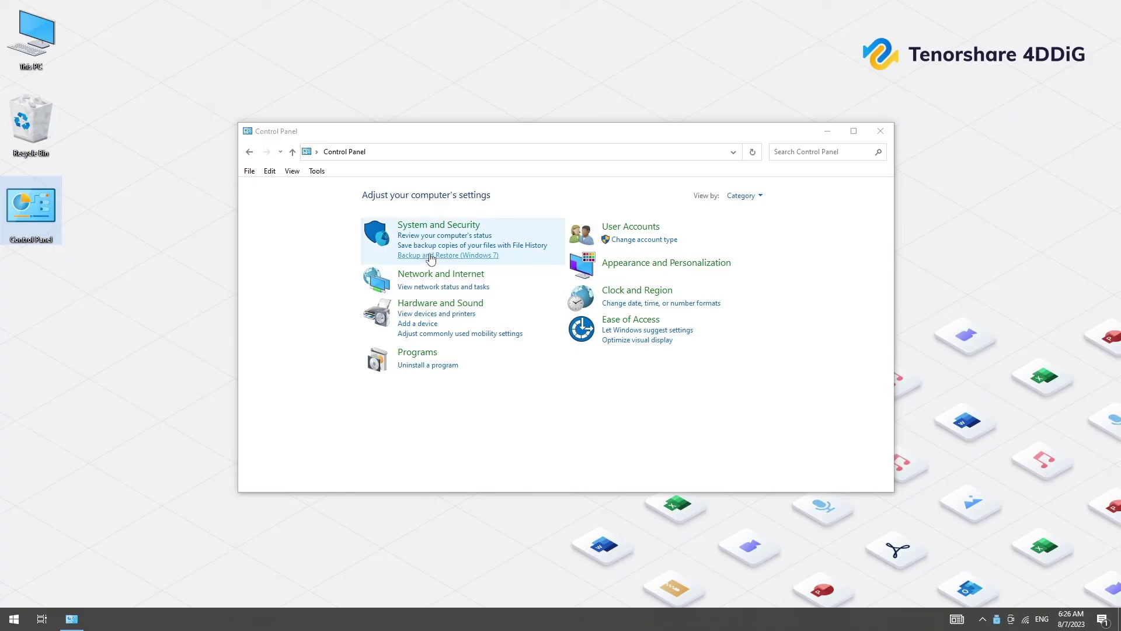
Open File History in Control Panel and turn it on to back up files to Local Disk (E:)
click(517, 245)
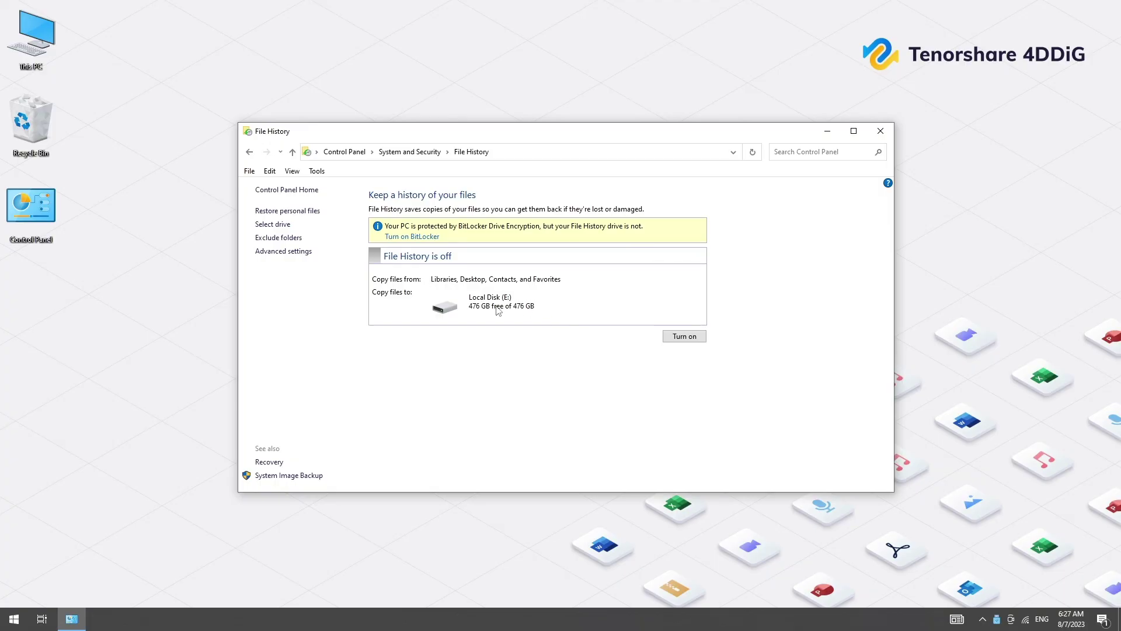
click(694, 342)
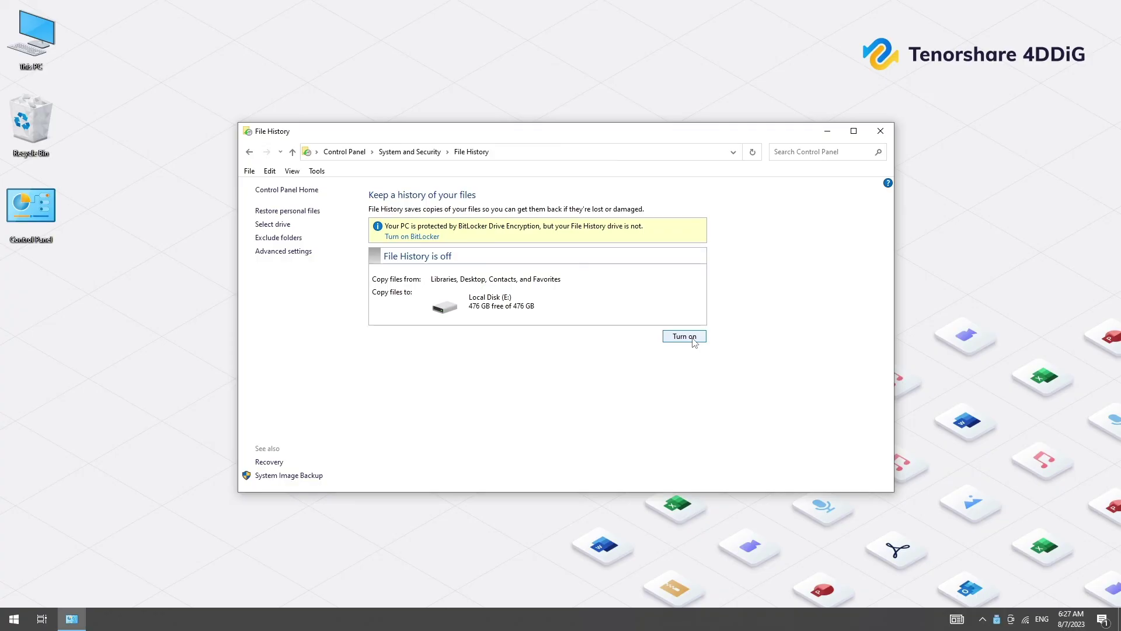